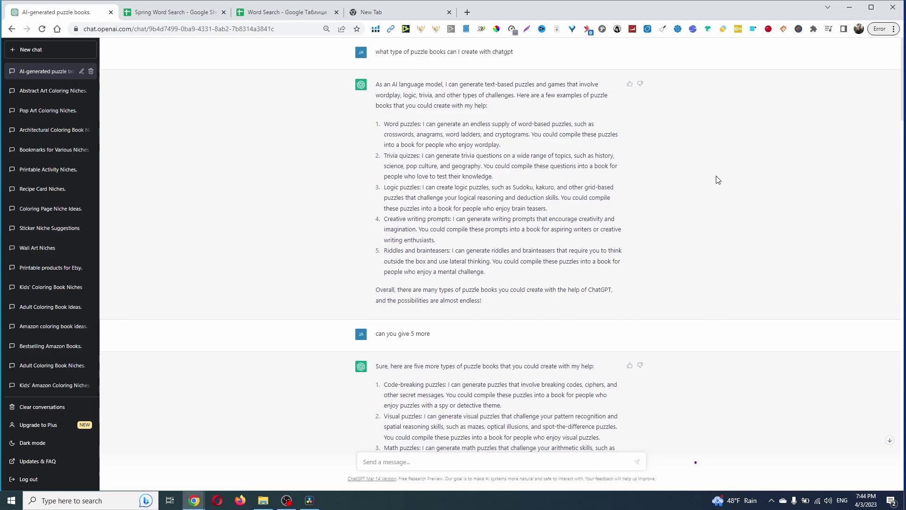
Review the ChatGPT conversation on puzzle book types, activity books, kids' word search niches and the list of 100 spring words
scroll(718, 180, "down", 5)
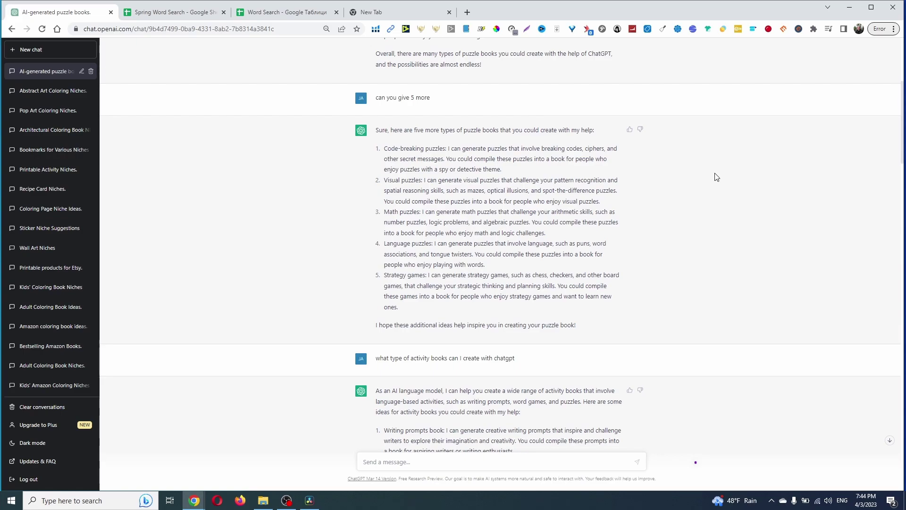
scroll(711, 191, "down", 4)
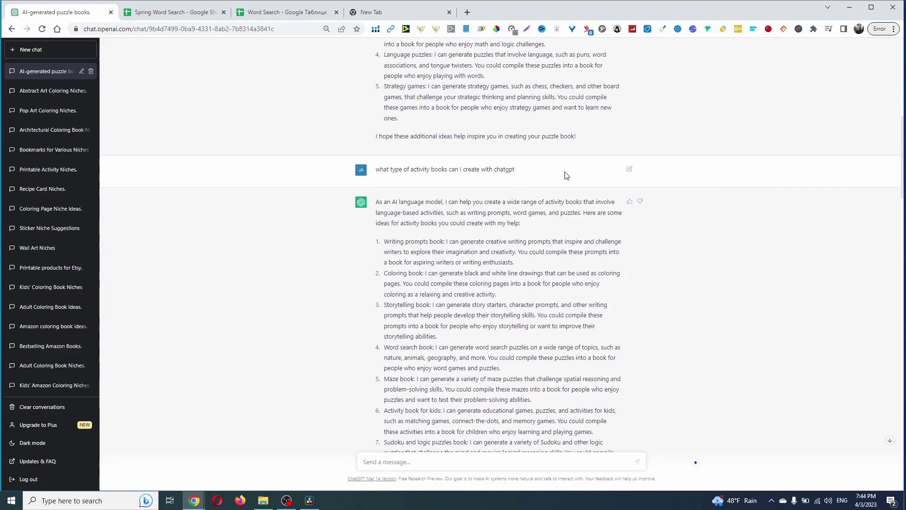
scroll(630, 166, "down", 2)
scroll(630, 166, "down", 1)
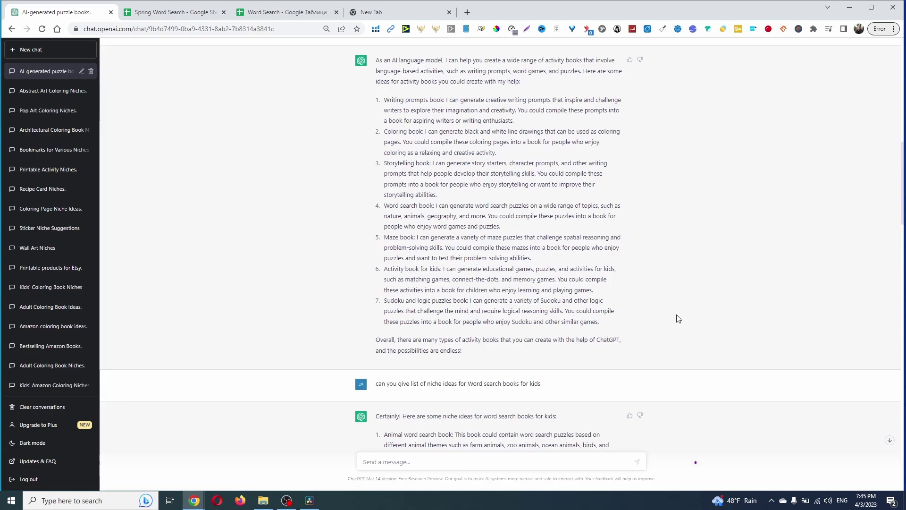
scroll(752, 246, "down", 5)
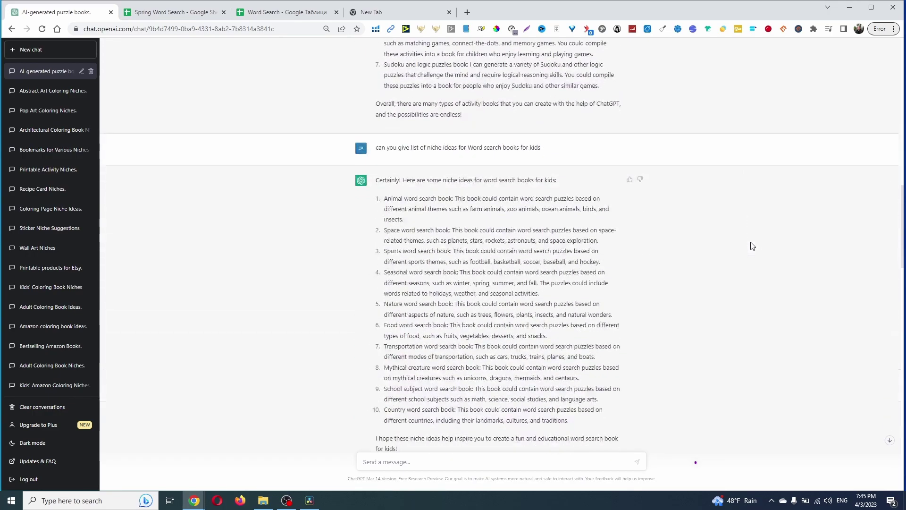
scroll(752, 246, "down", 1)
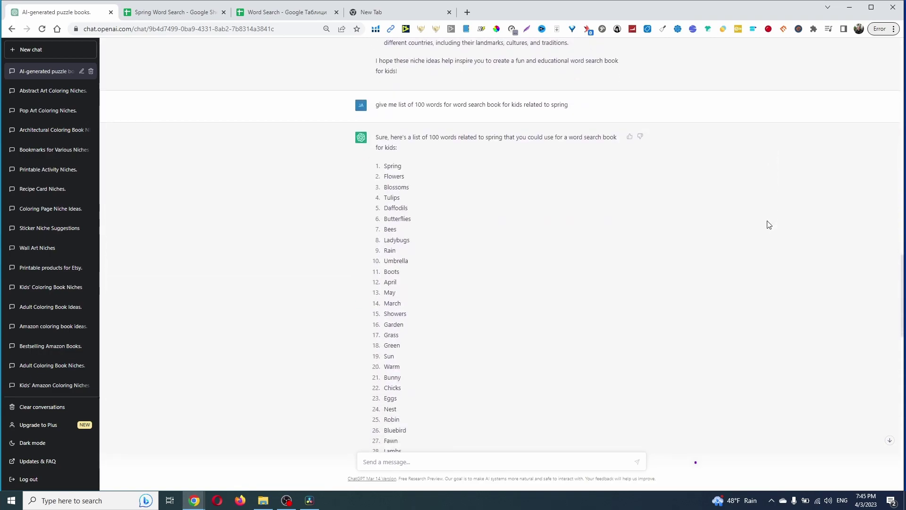
scroll(624, 228, "down", 12)
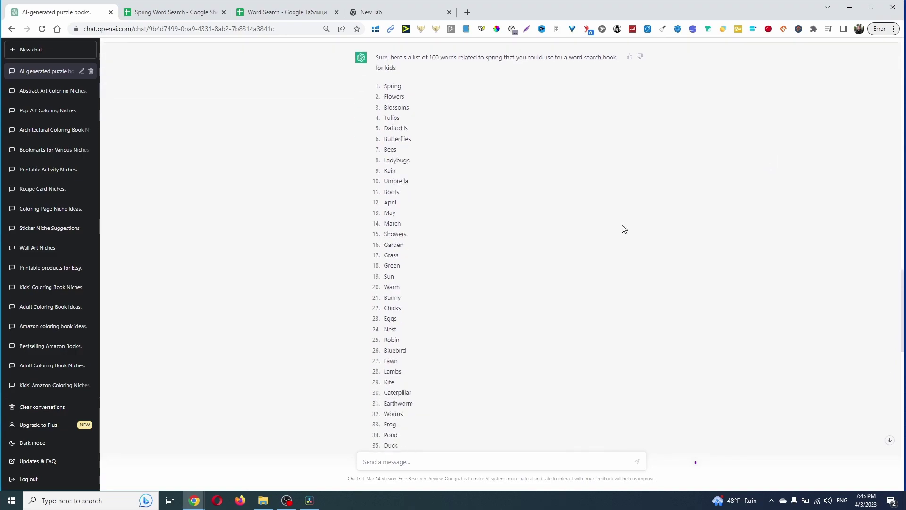
scroll(624, 227, "down", 6)
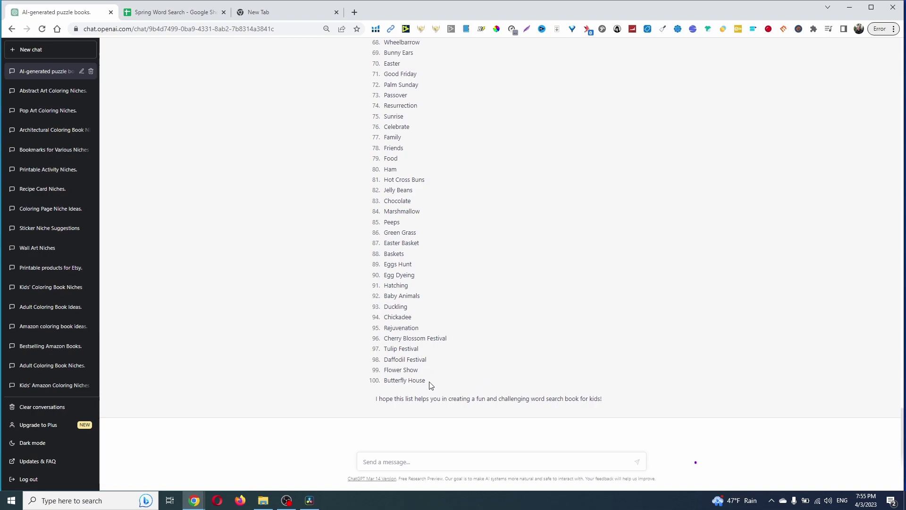
Switch to the Spring Word Search spreadsheet in Google Sheets, review its grouped words, and open the Copy of Spring Word Search sheet
left_click(156, 13)
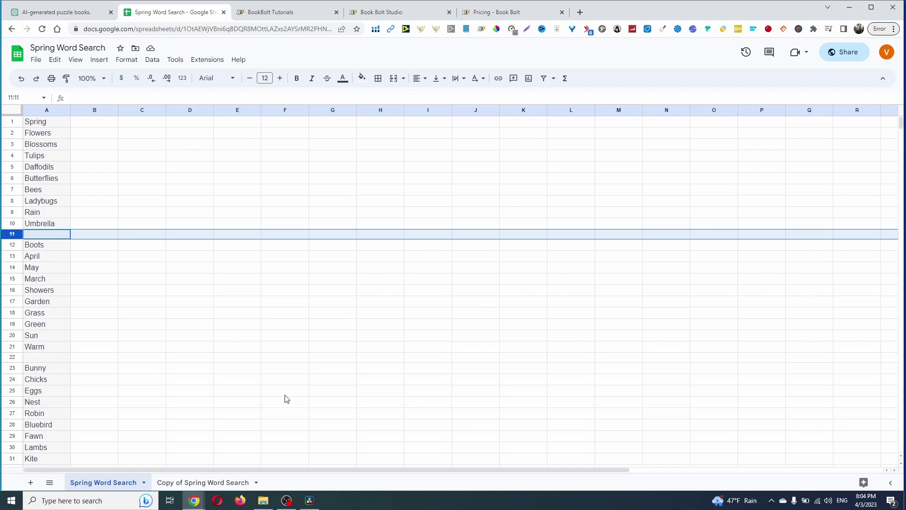
scroll(184, 354, "down", 7)
scroll(197, 348, "up", 7)
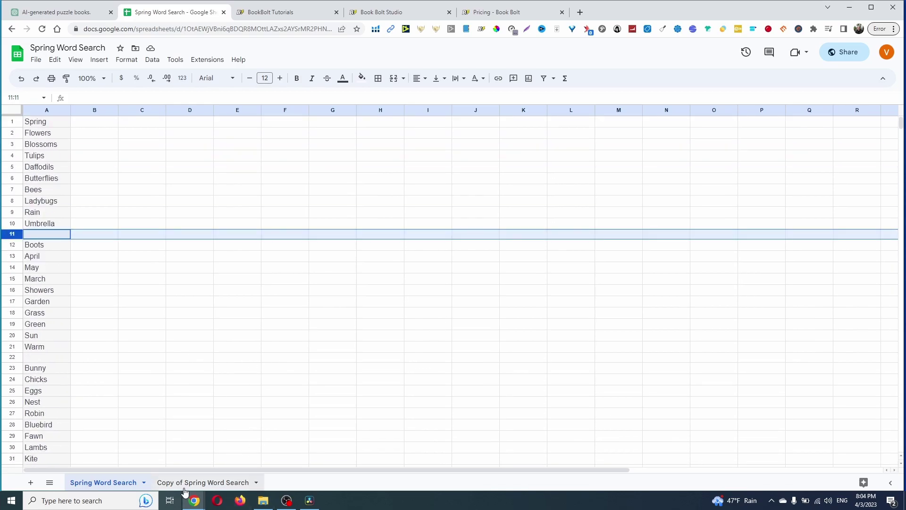
left_click(203, 482)
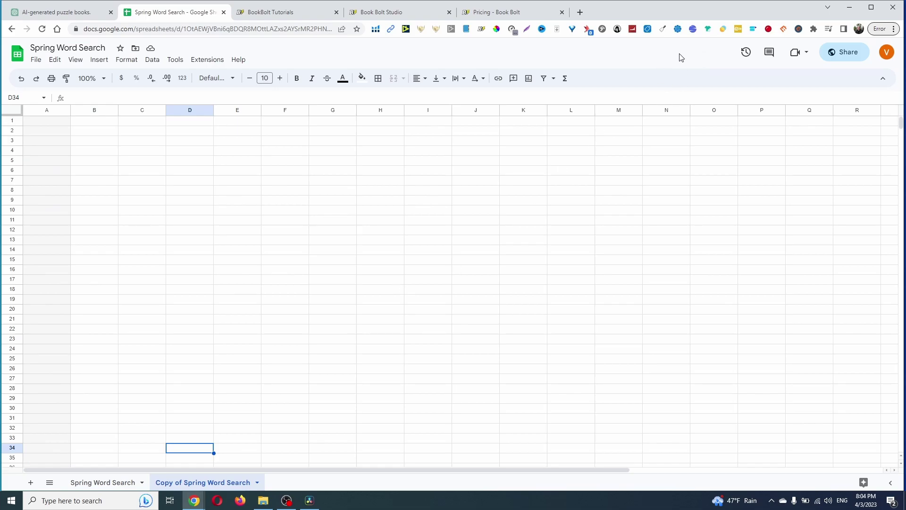
Return to the ChatGPT conversation and copy the full list of 100 spring words, from Spring to Butterfly House
left_click(59, 11)
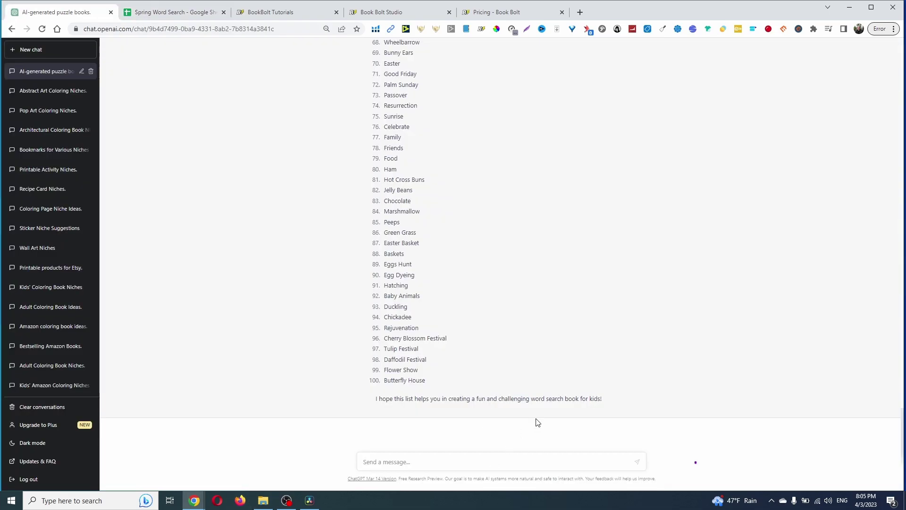
left_click_drag(430, 391, 405, 128)
scroll(406, 94, "up", 3)
scroll(406, 113, "up", 15)
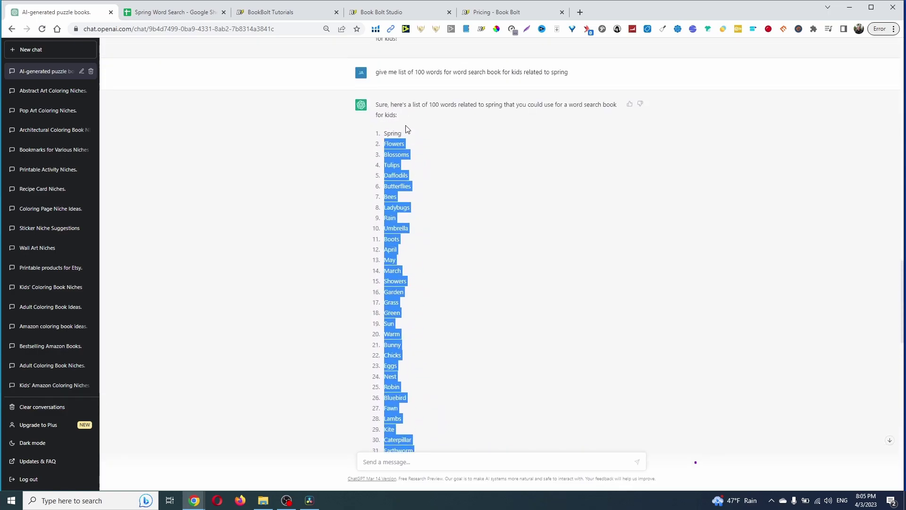
left_click_drag(399, 339, 392, 278)
right_click(394, 279)
left_click(420, 285)
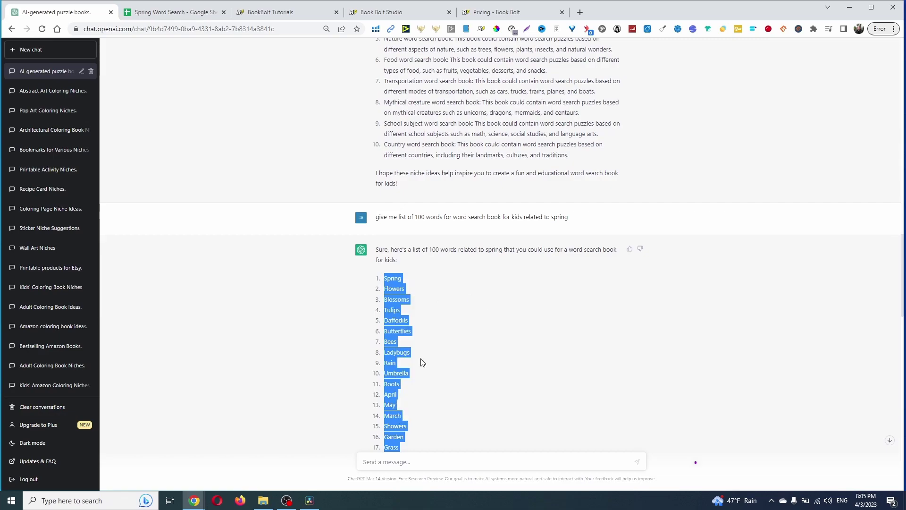
Paste the copied spring words into column A of the Copy of Spring Word Search sheet, starting at A1, and check the list
left_click(141, 13)
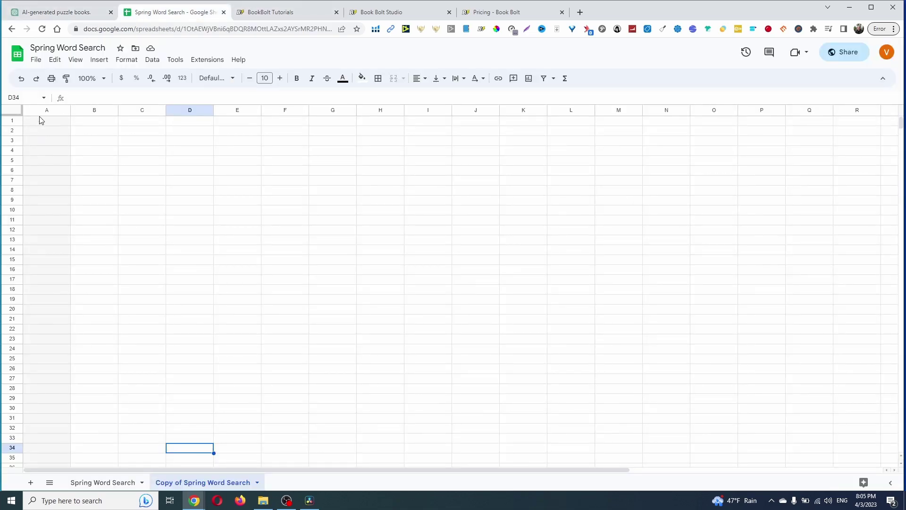
left_click(40, 123)
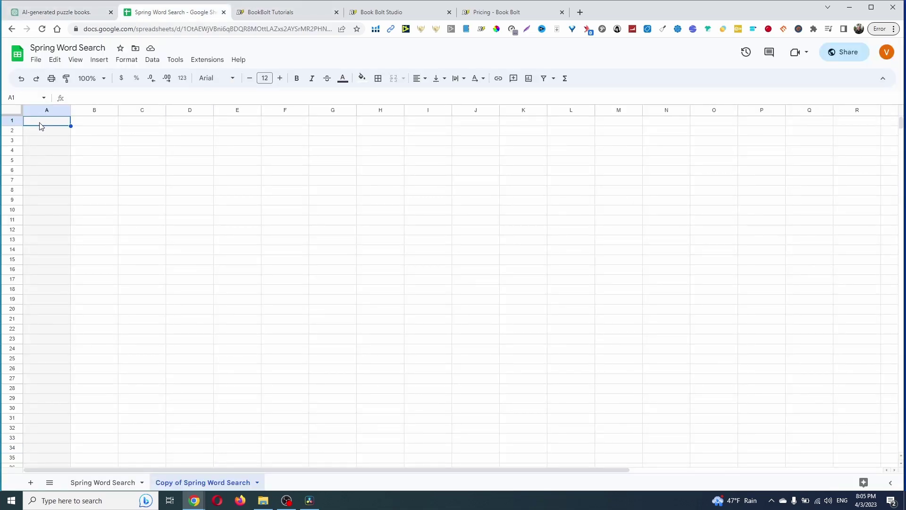
key("ctrl+v")
scroll(231, 313, "down", 5)
scroll(222, 303, "up", 2)
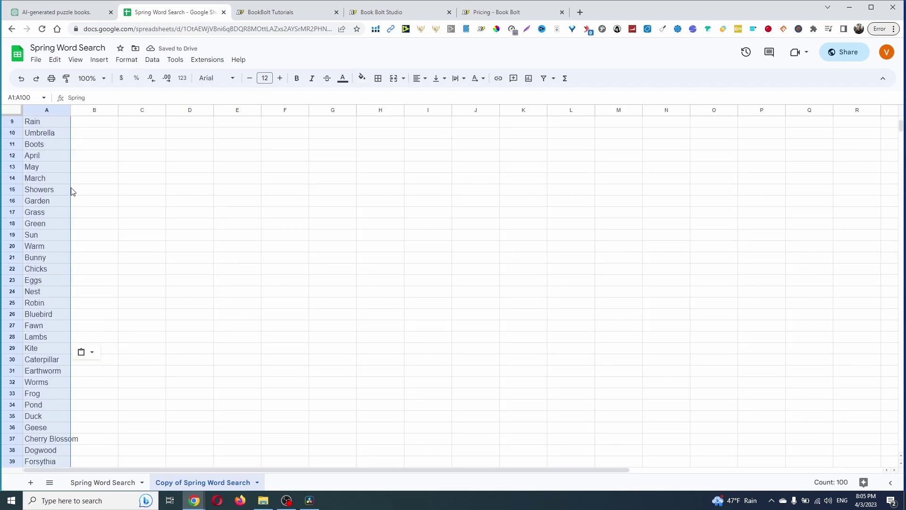
left_click(182, 171)
scroll(210, 370, "down", 3)
scroll(210, 369, "down", 15)
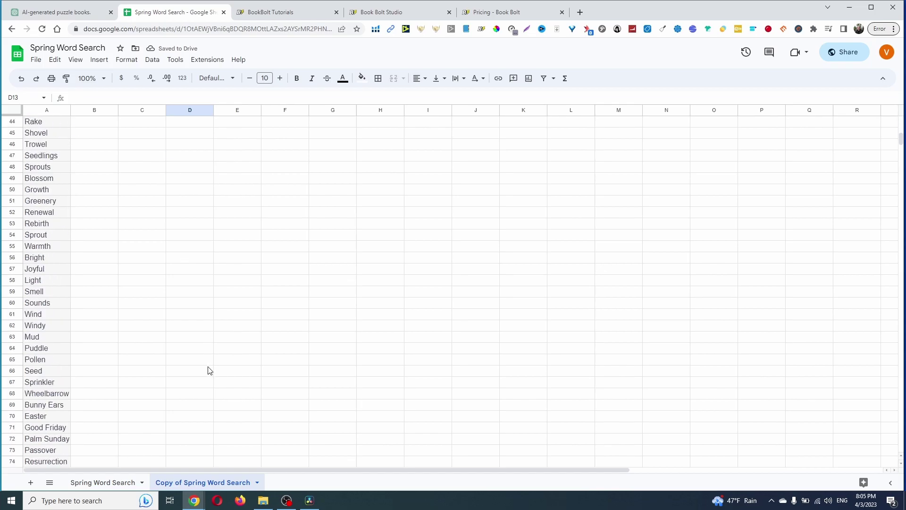
scroll(188, 339, "up", 20)
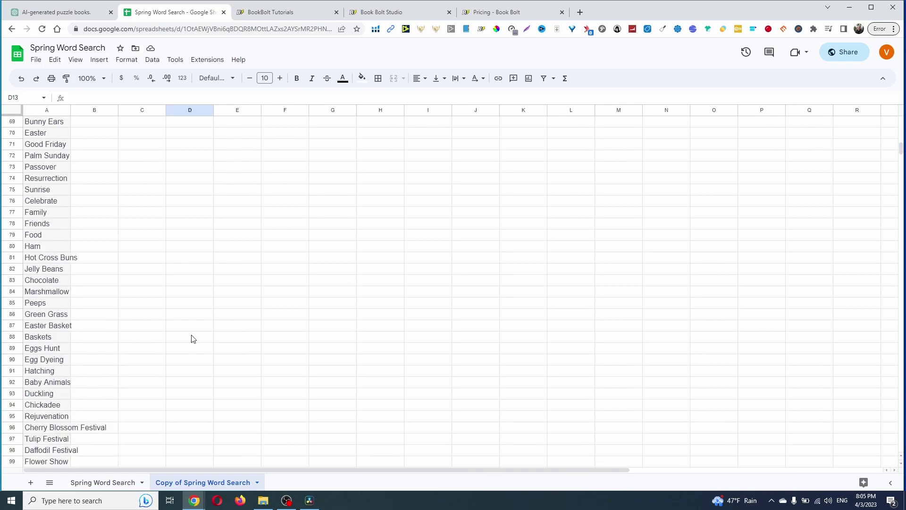
Try inserting a blank row below Umbrella in row 10, and undo the insertion
left_click(48, 135)
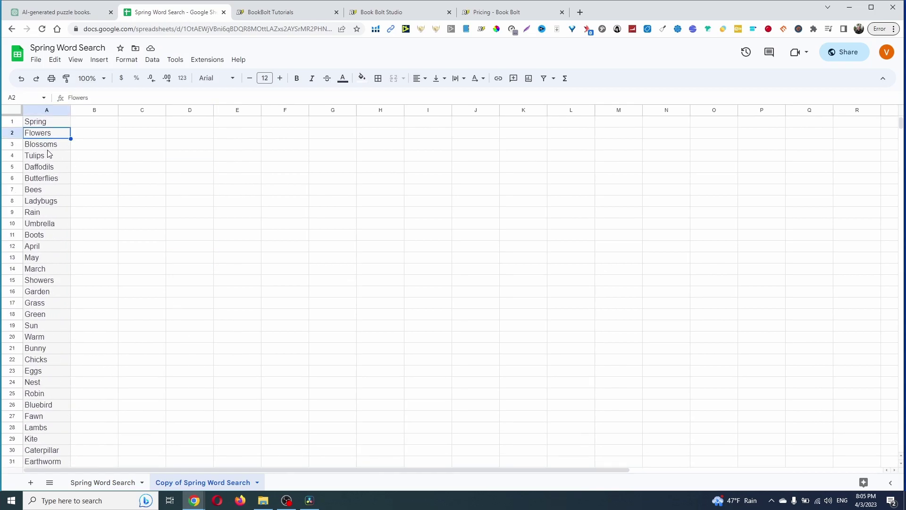
right_click(13, 223)
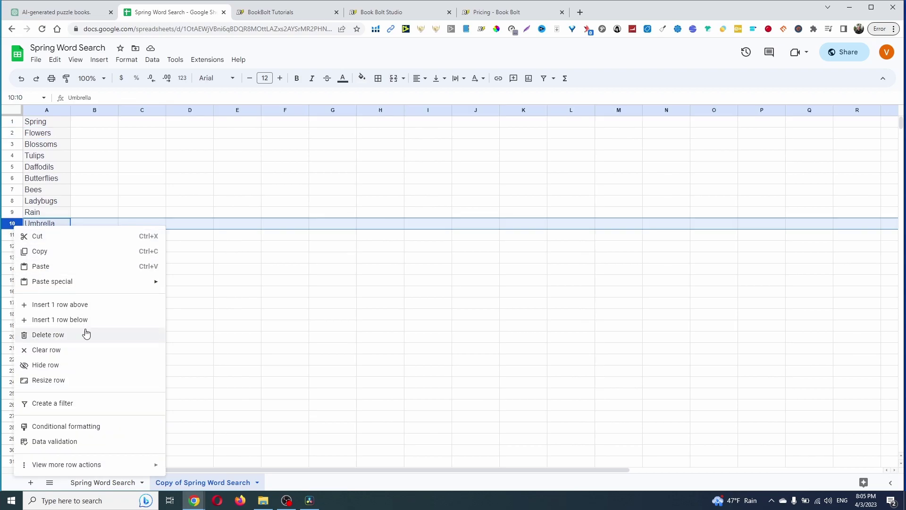
left_click(95, 322)
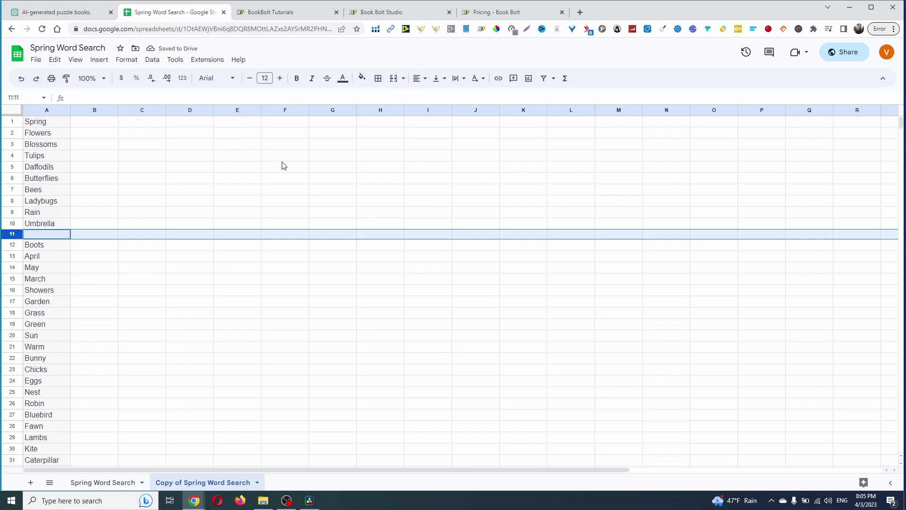
left_click(21, 79)
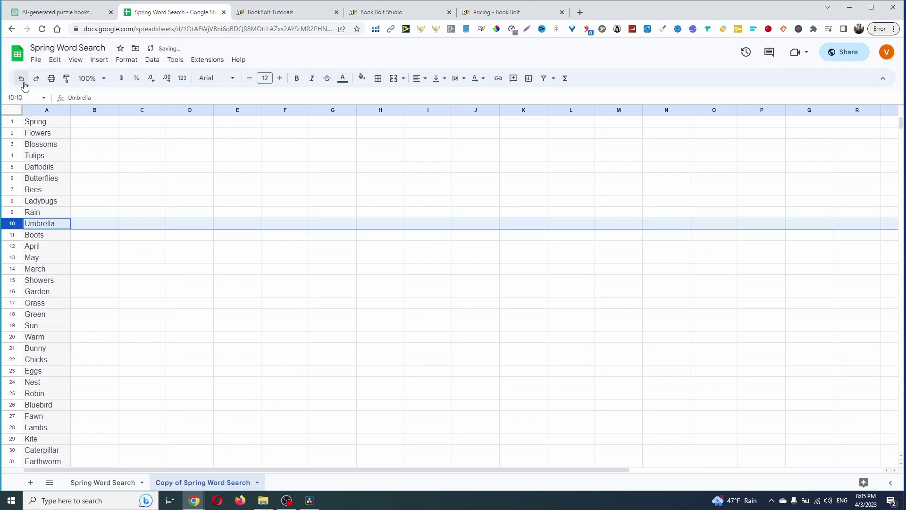
Insert one blank row below Ladybugs in row 8 to separate the first group of eight words
left_click(11, 201)
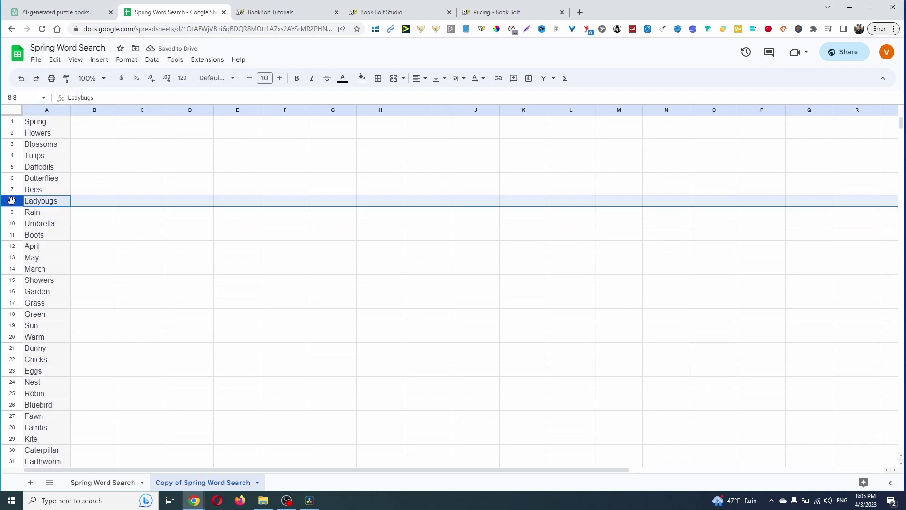
right_click(11, 201)
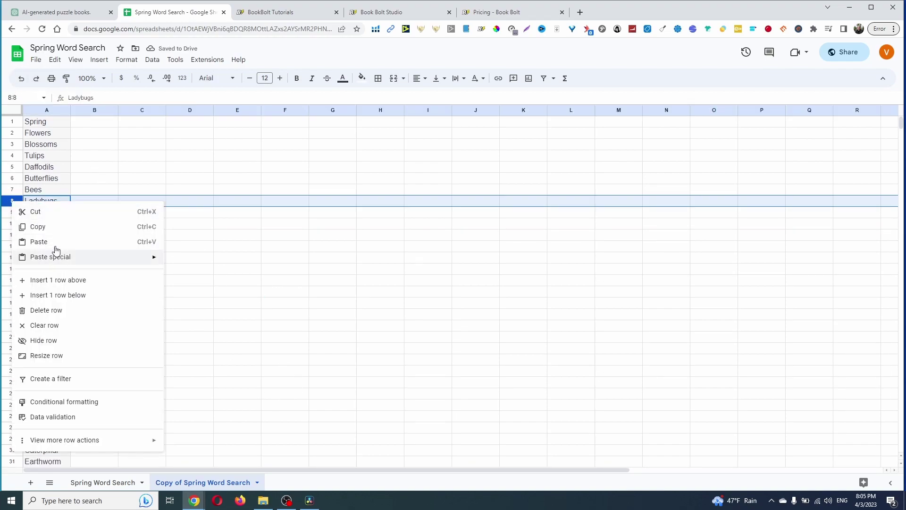
left_click(76, 295)
left_click(402, 323)
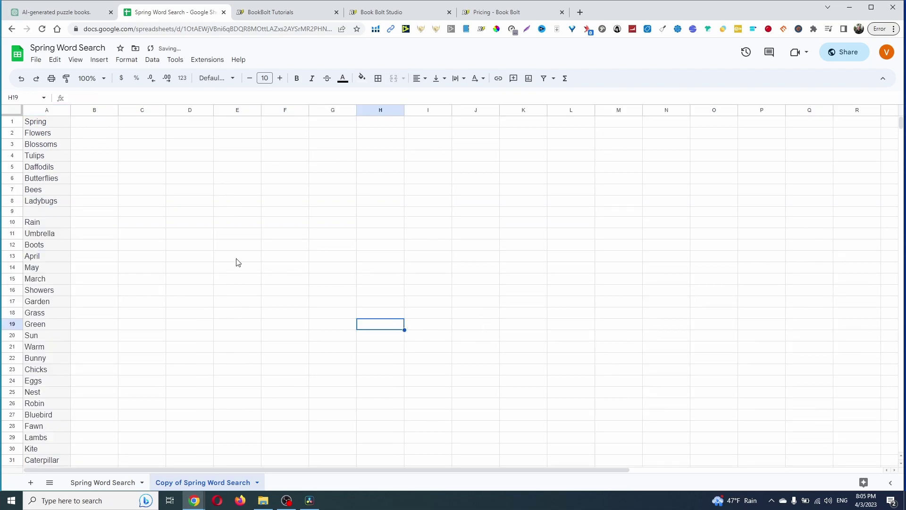
left_click(54, 215)
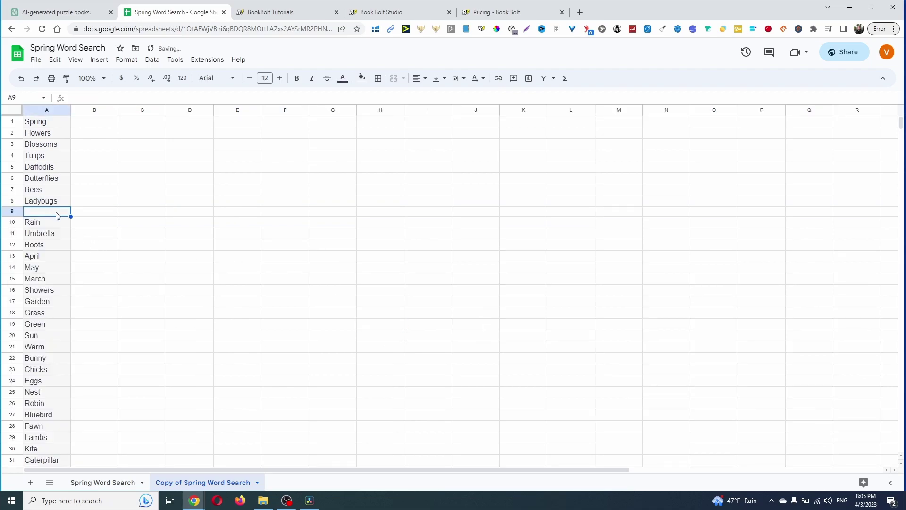
Delete the Copy of Spring Word Search sheet from the spreadsheet
left_click(258, 483)
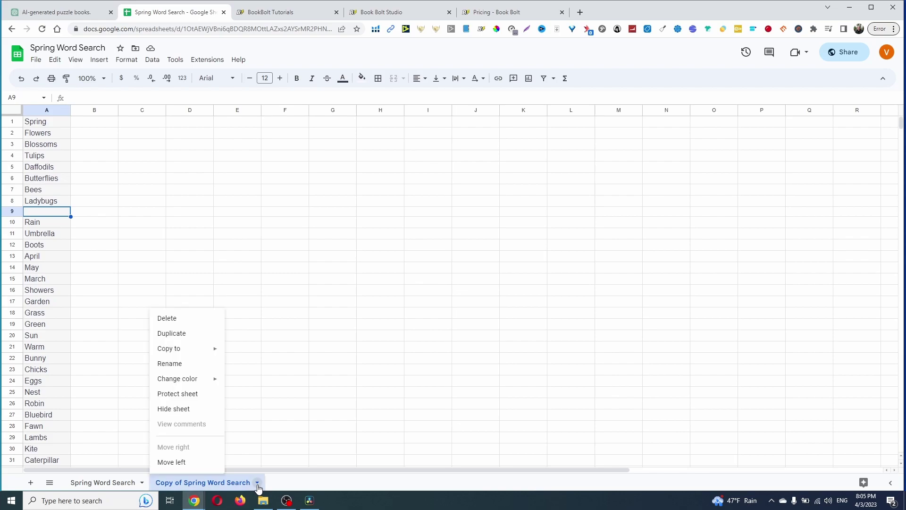
left_click(179, 318)
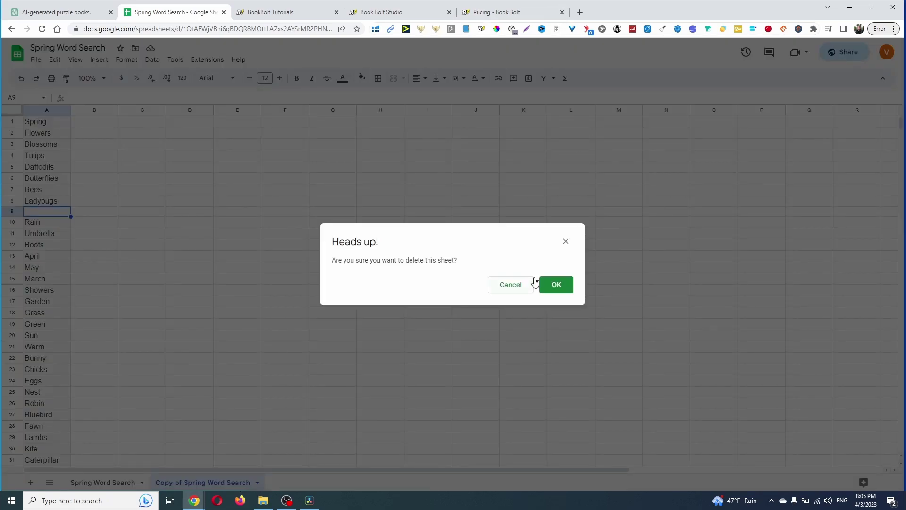
left_click(557, 284)
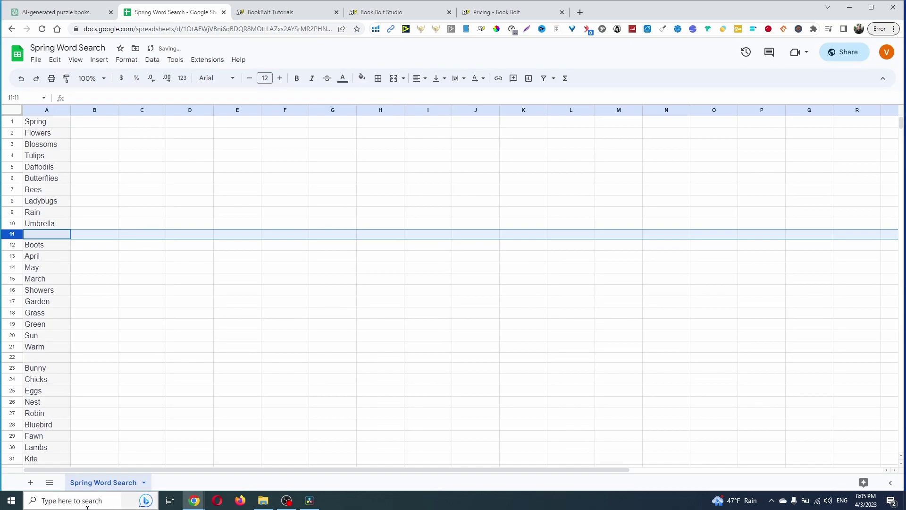
left_click(208, 392)
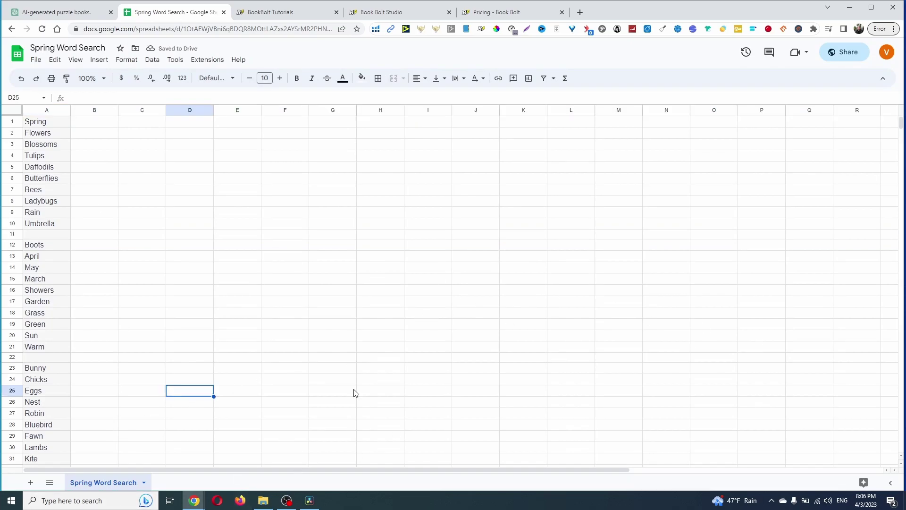
Download the Spring Word Search sheet as "Spring Word Search - Spring Word Search.csv" into the Spring Word Search folder on drive D
left_click(37, 63)
mouse_move(94, 175)
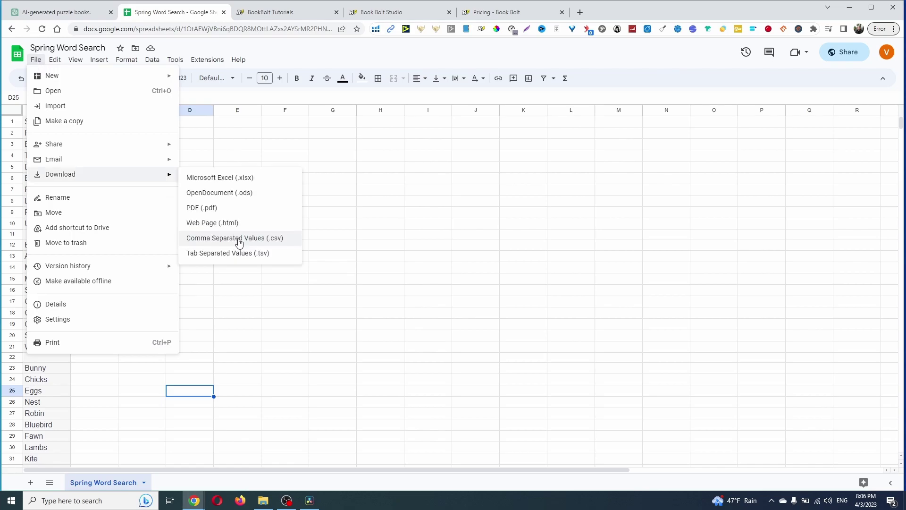
left_click(239, 241)
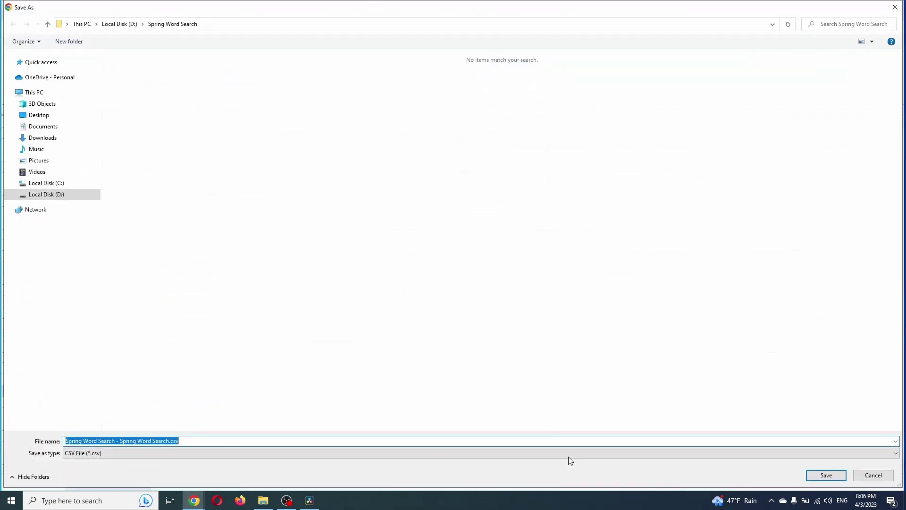
left_click(823, 475)
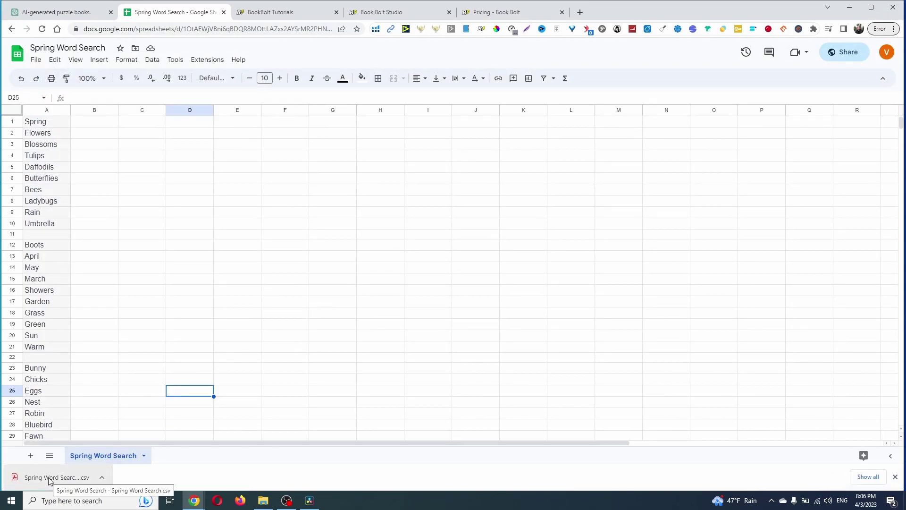
Switch to the Book Bolt pricing page and view the monthly subscription plans
left_click(494, 13)
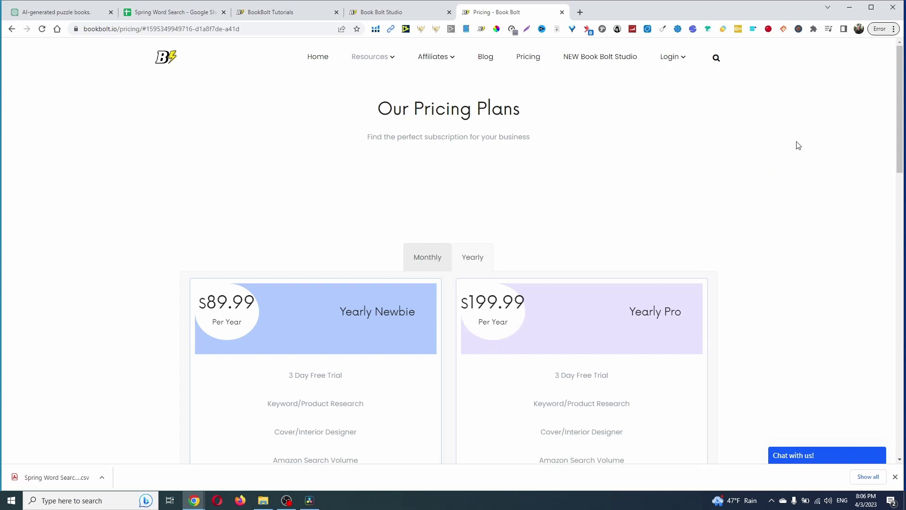
left_click(411, 256)
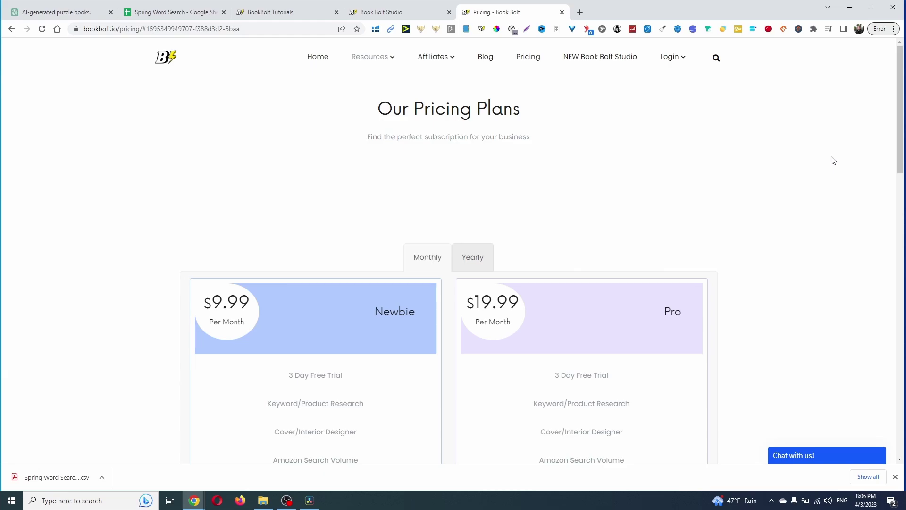
Switch to Book Bolt Studio and start a new project with the Paperback: Interior project type
left_click(378, 13)
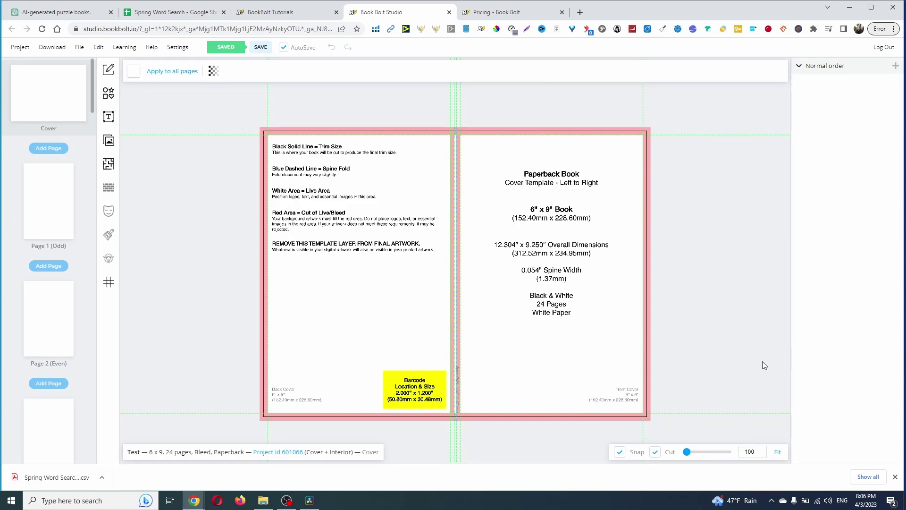
left_click(19, 47)
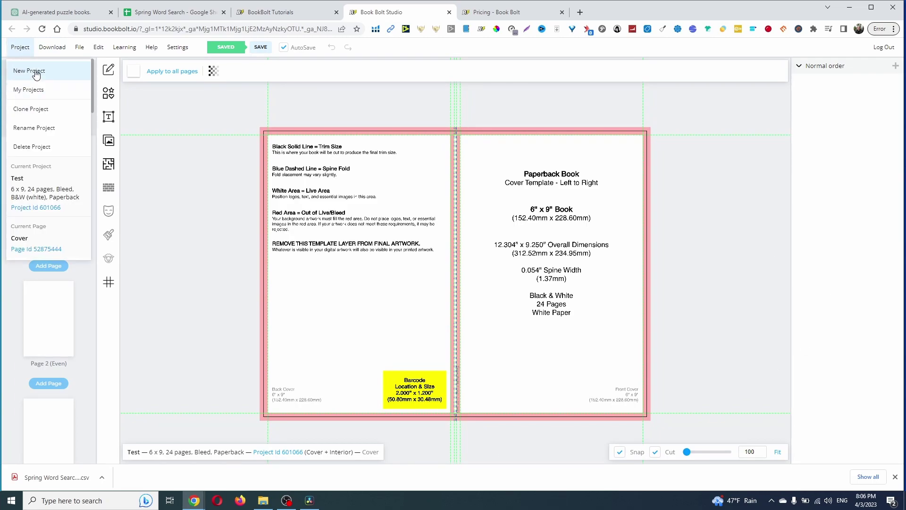
left_click(35, 71)
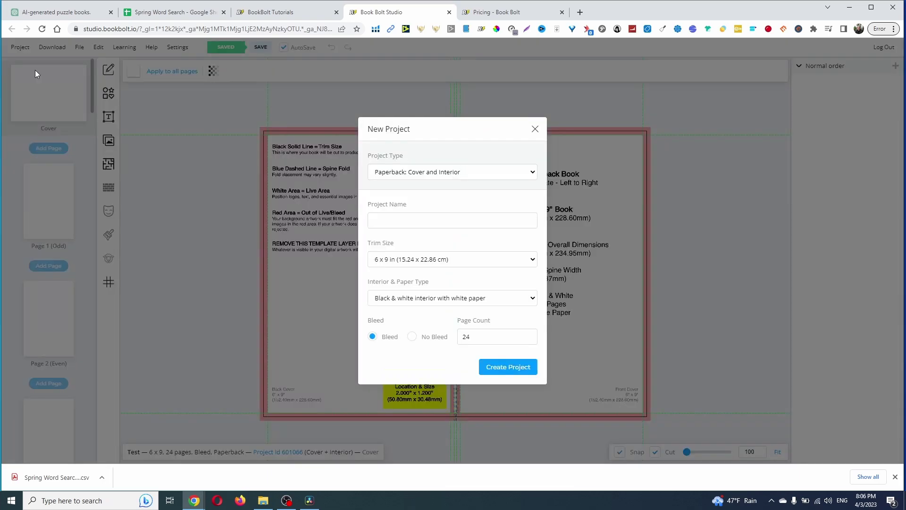
left_click(474, 176)
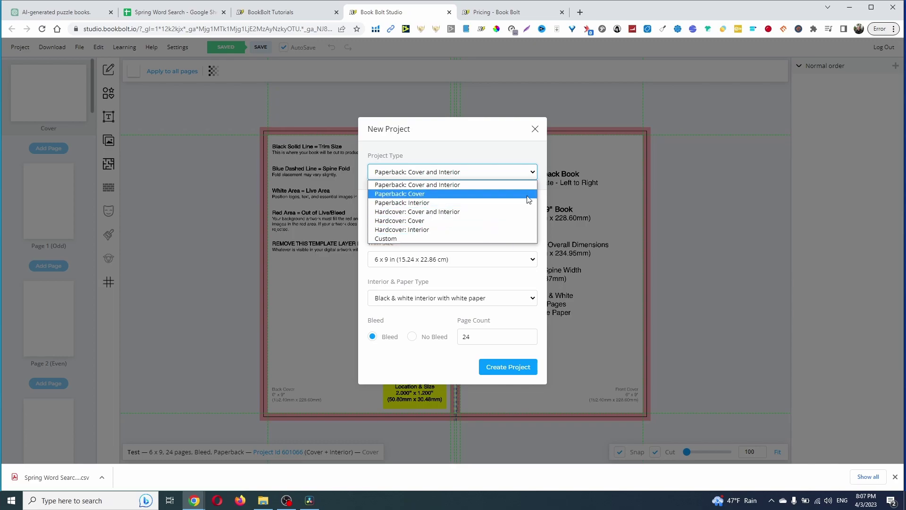
key("Escape")
key("Down")
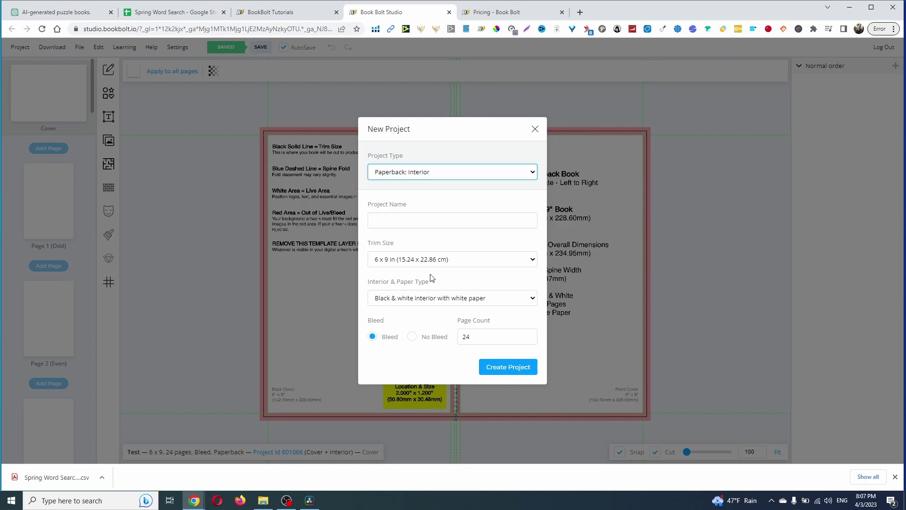
Set the trim size to 8.5 x 11 in, name the project "Spring Word Search Puzzle For Kids" and create it
left_click(434, 260)
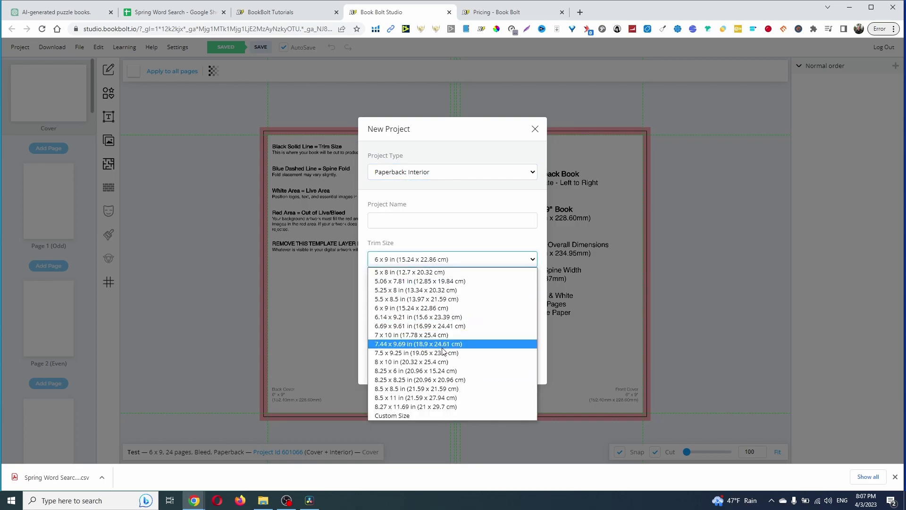
left_click(441, 398)
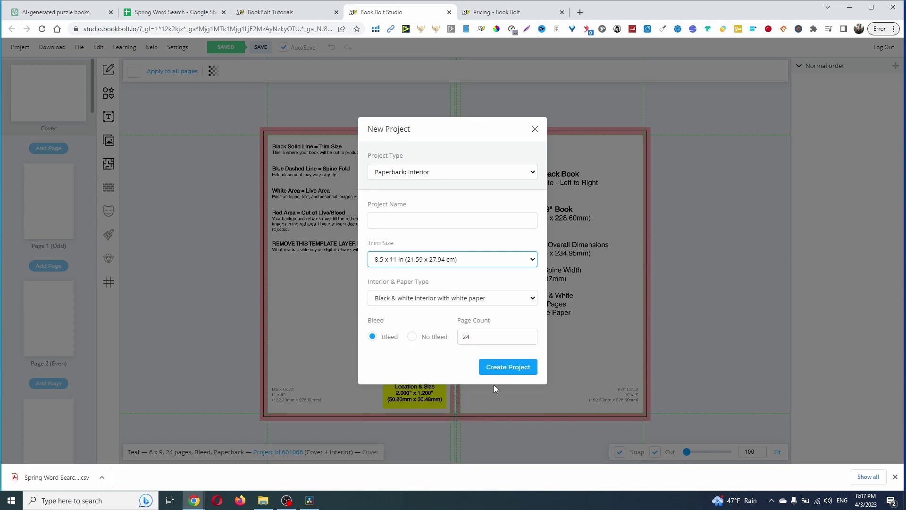
left_click(514, 371)
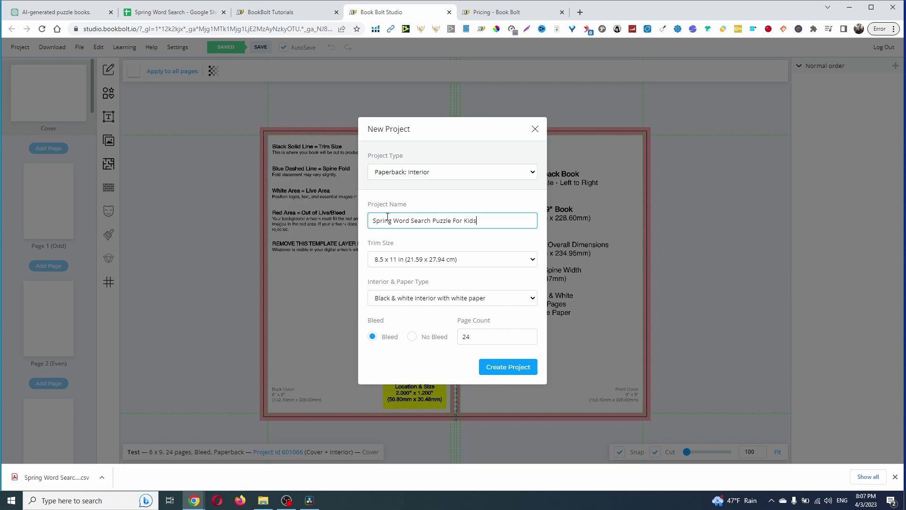
left_click(513, 367)
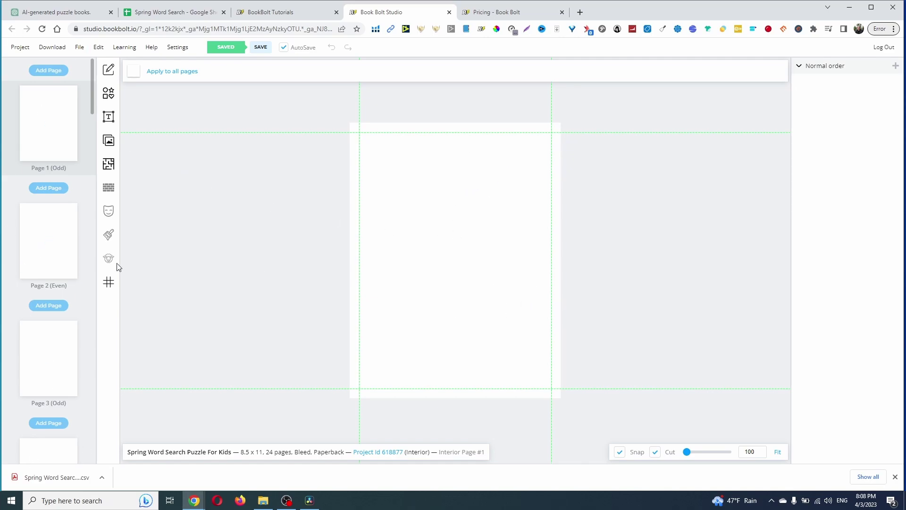
Choose the WordsSearch template from the Word Puzzle category of the Interior Templates Library
left_click(109, 165)
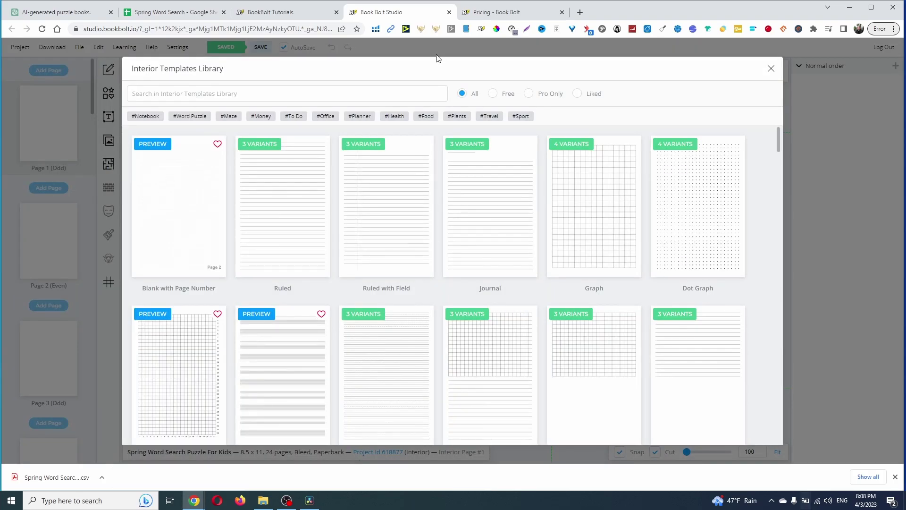
left_click(190, 119)
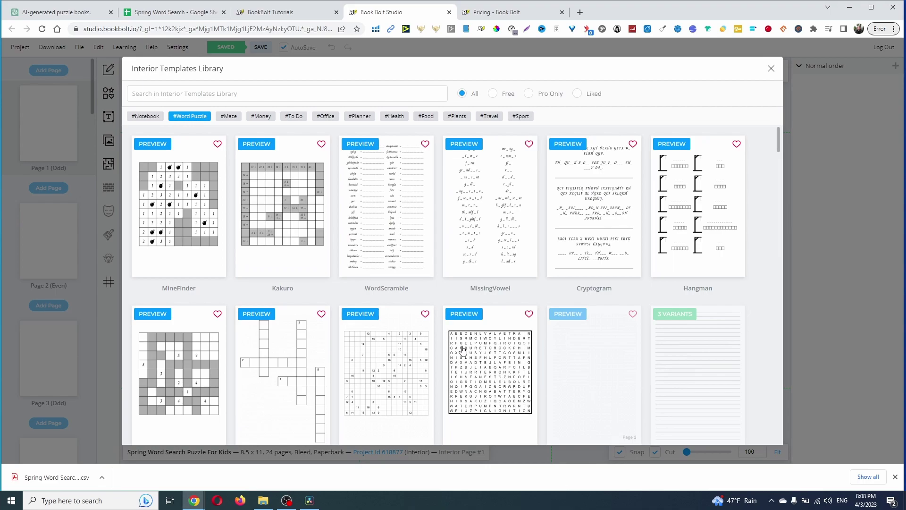
scroll(461, 352, "down", 2)
left_click(486, 281)
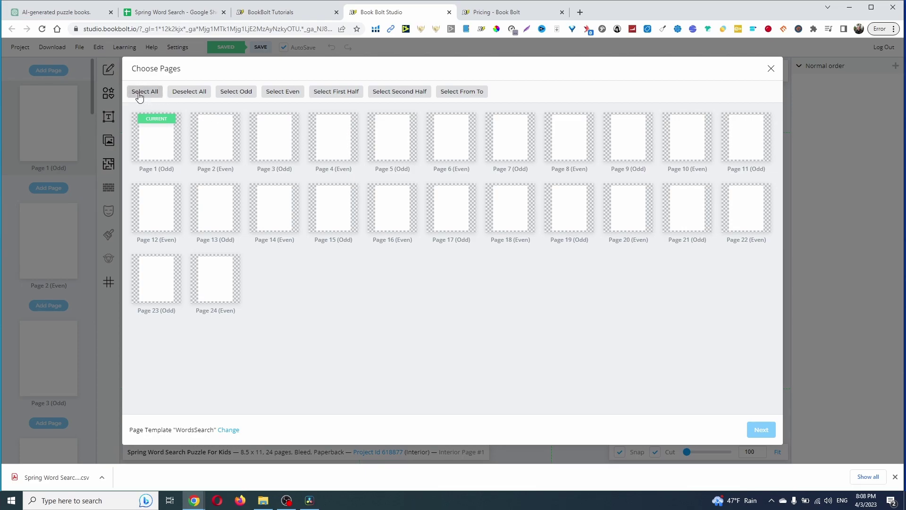
left_click(232, 93)
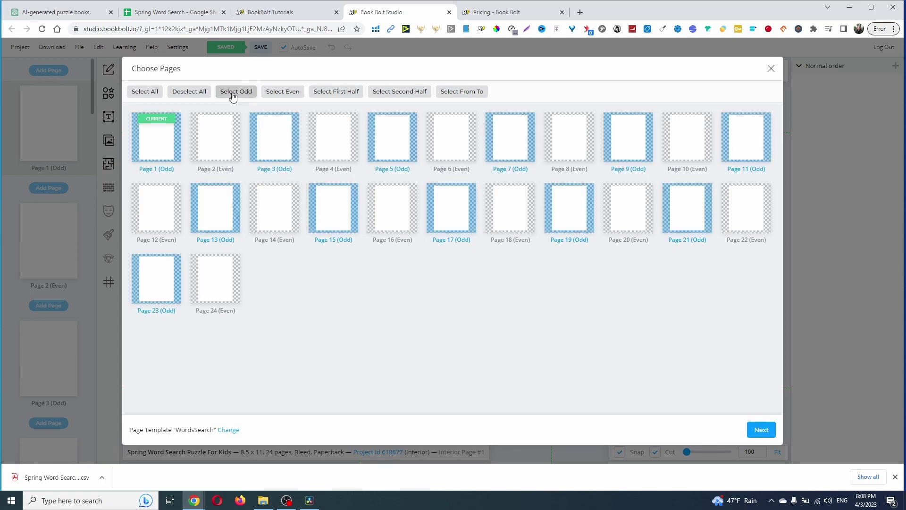
left_click(286, 94)
left_click(328, 97)
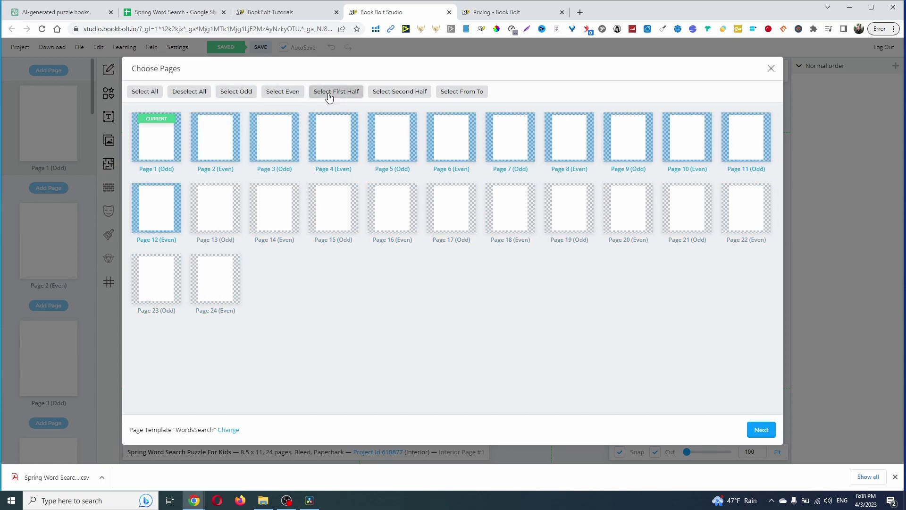
left_click(405, 96)
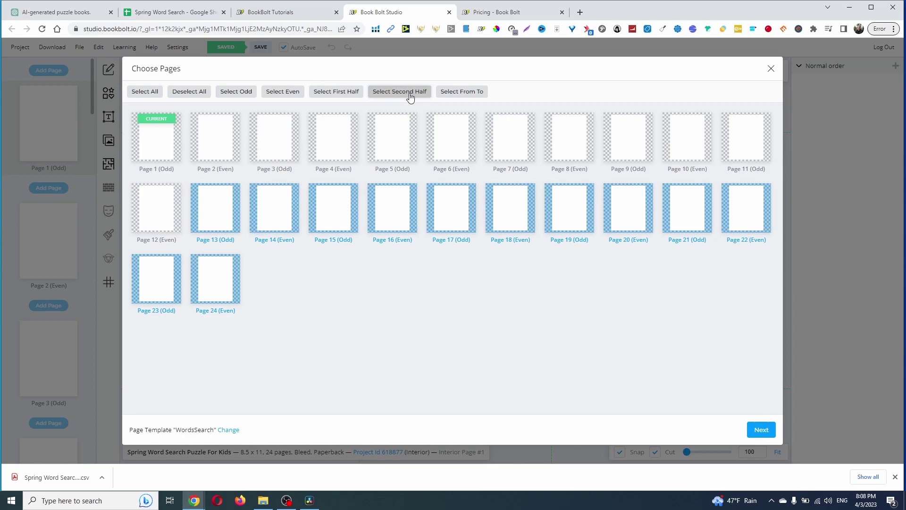
left_click(457, 95)
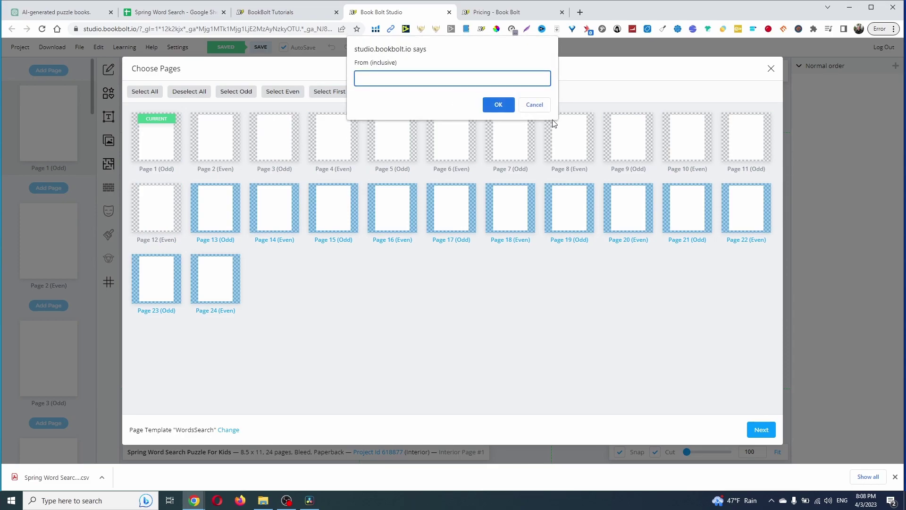
left_click(533, 104)
Select only pages 1 to 10 for the WordsSearch template and continue to its options
left_click(336, 92)
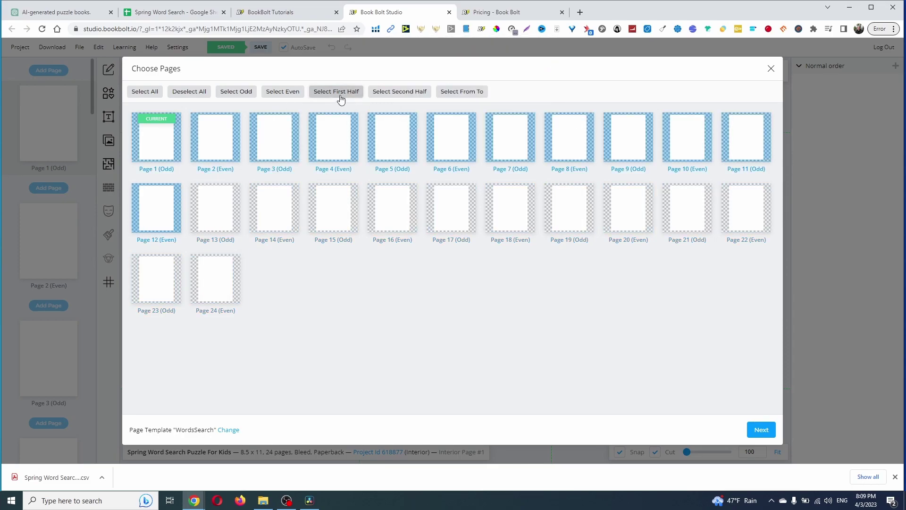
left_click(156, 206)
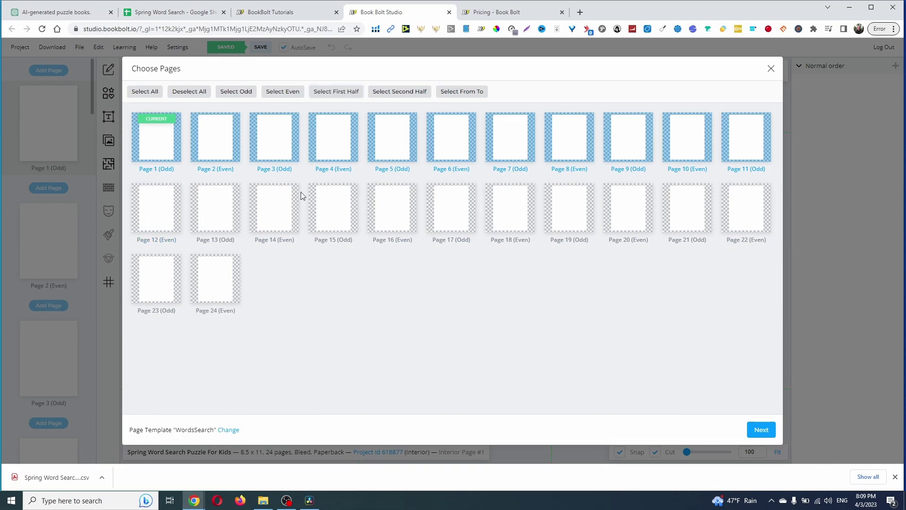
left_click(744, 154)
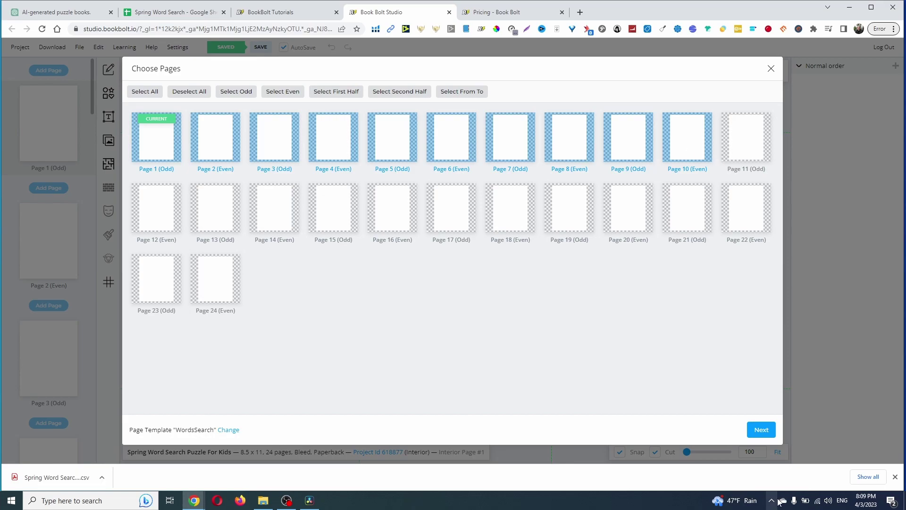
left_click(761, 430)
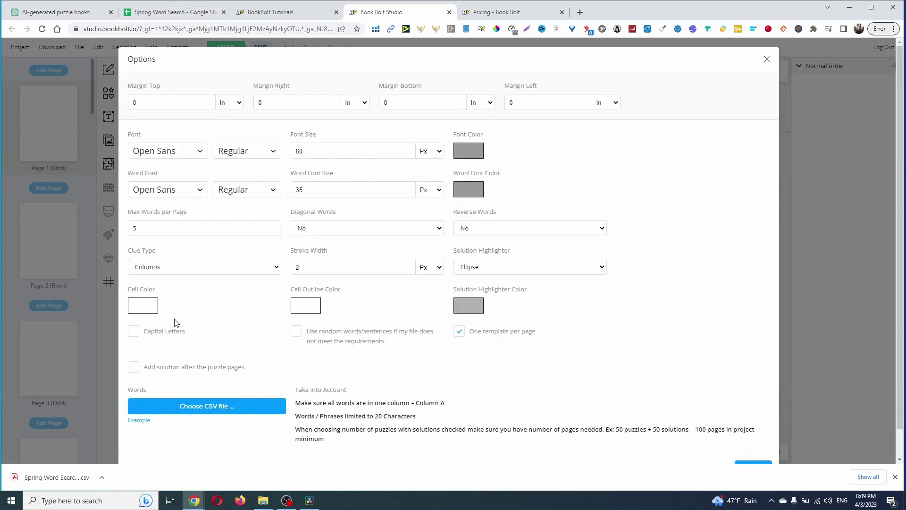
Set the word search template's right margin to 0.5 in
left_click(175, 104)
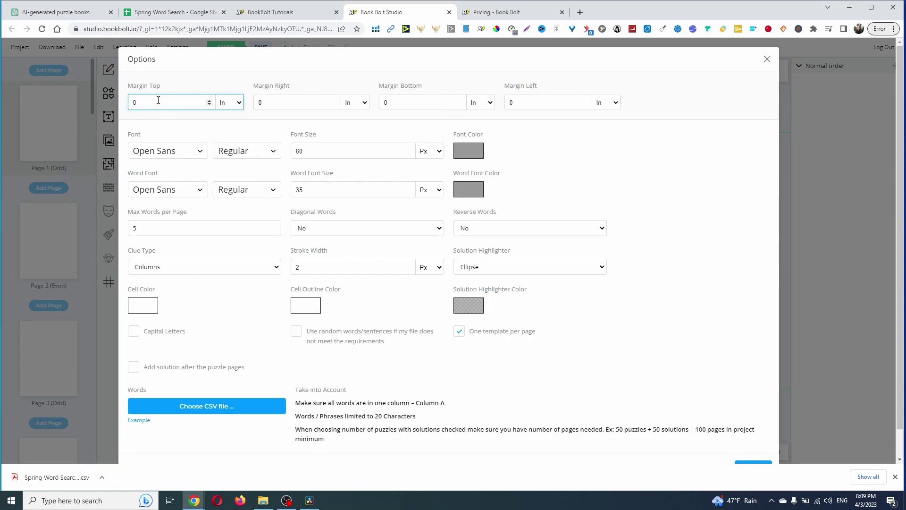
left_click(273, 100)
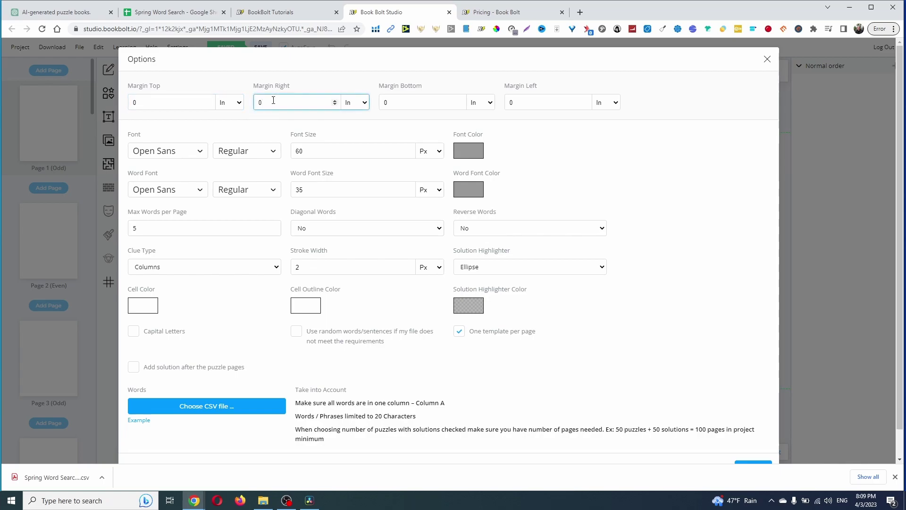
type(".5")
left_click(353, 72)
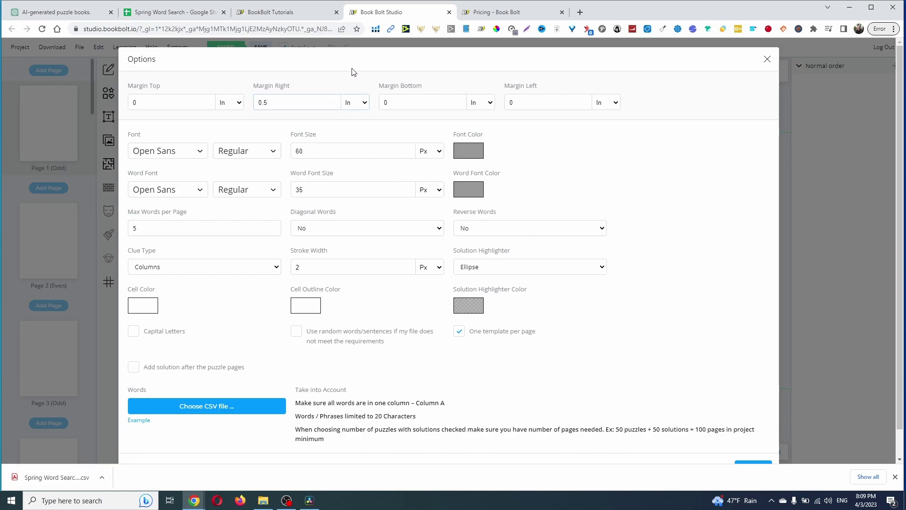
Look through the custom and free fonts and set the puzzle's main font to Alegreya SC
left_click(157, 152)
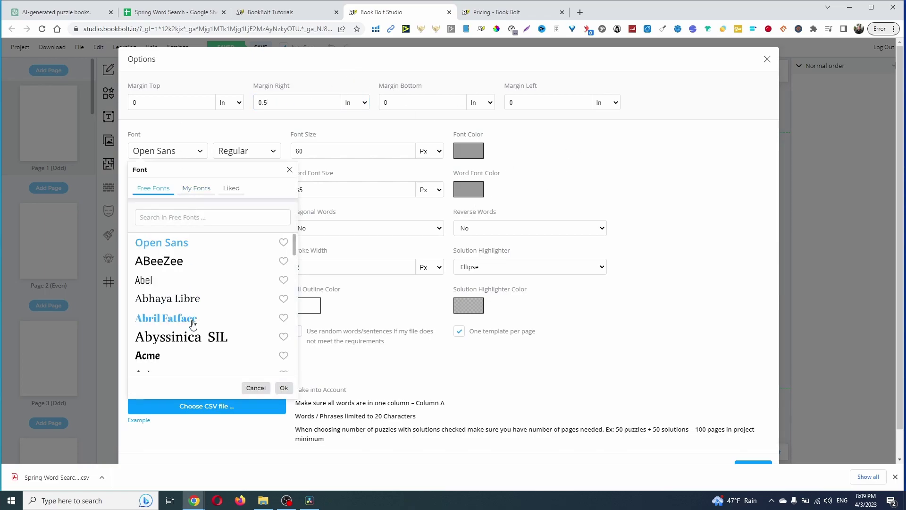
left_click(196, 189)
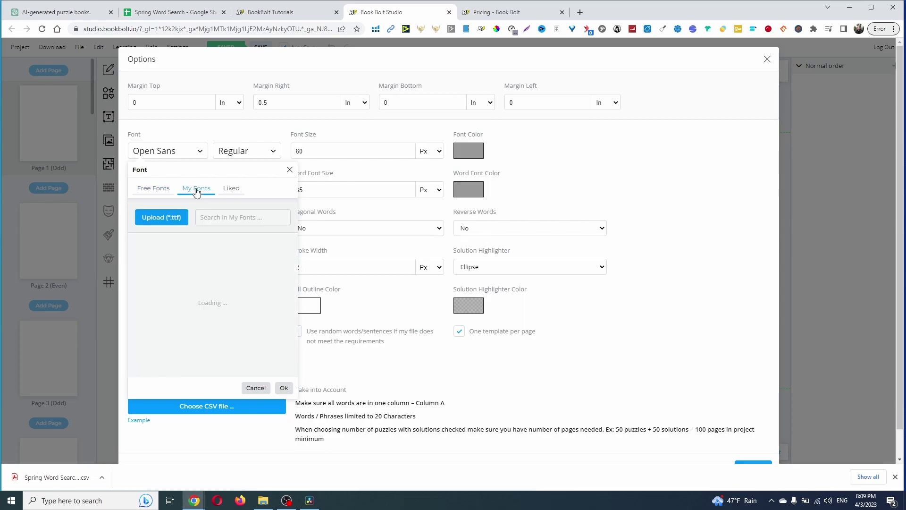
left_click(148, 191)
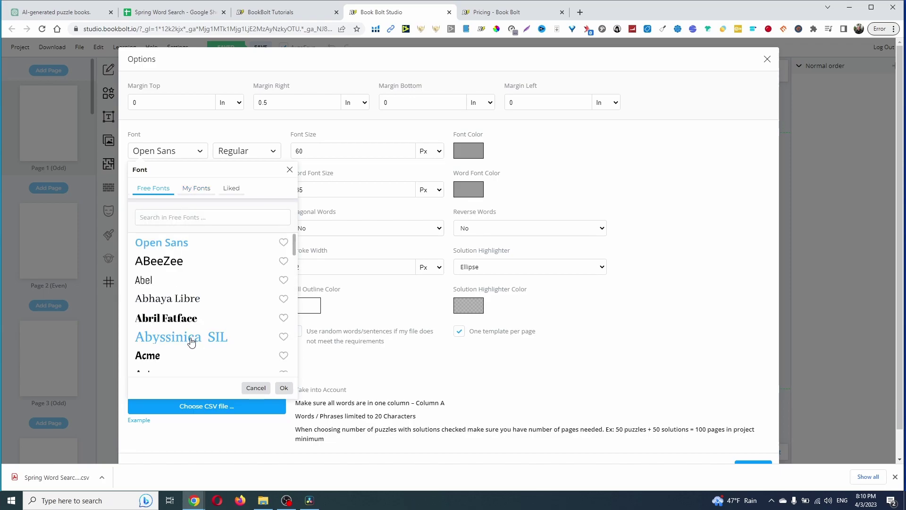
scroll(202, 312, "down", 2)
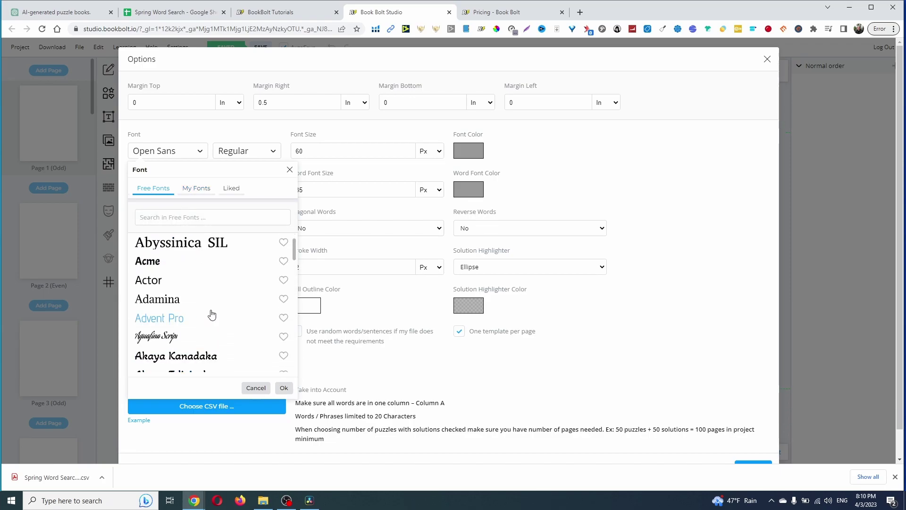
scroll(210, 314, "down", 2)
scroll(208, 318, "down", 1)
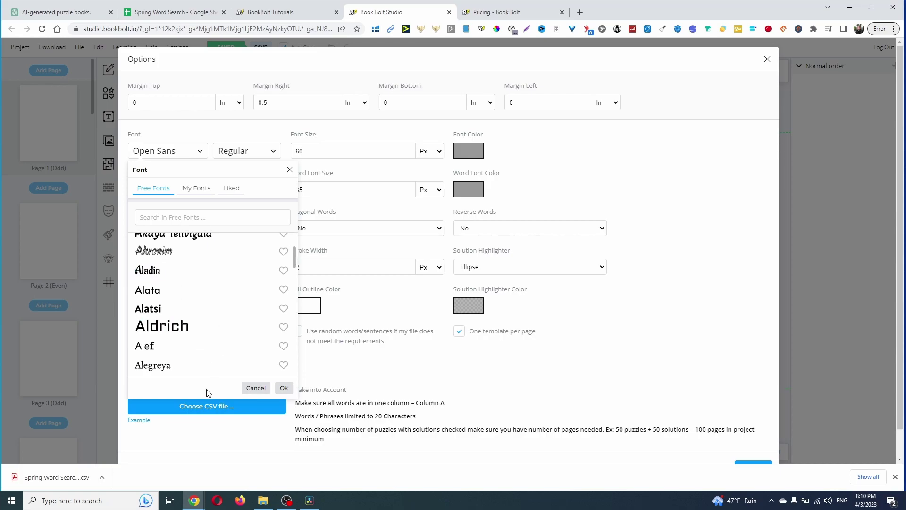
scroll(208, 312, "down", 1)
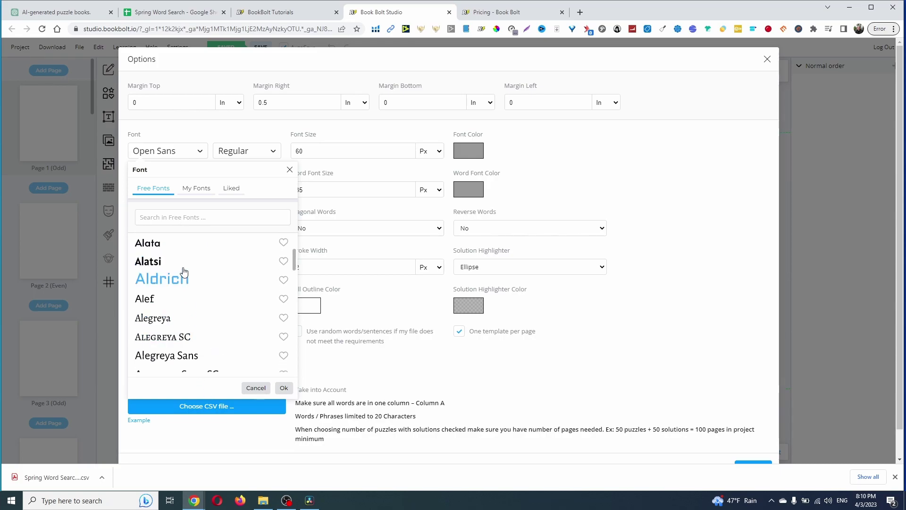
left_click(196, 344)
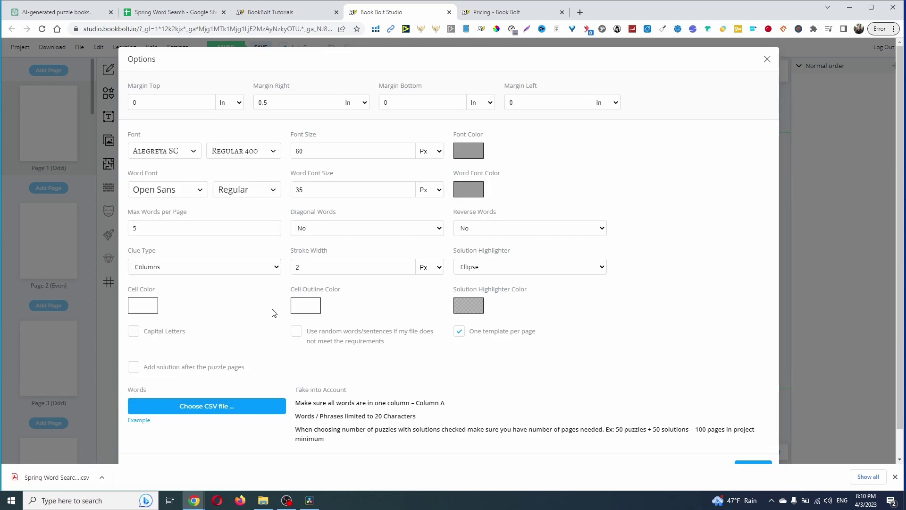
Set the word font to Alegreya Sans SC from the free fonts
left_click(160, 193)
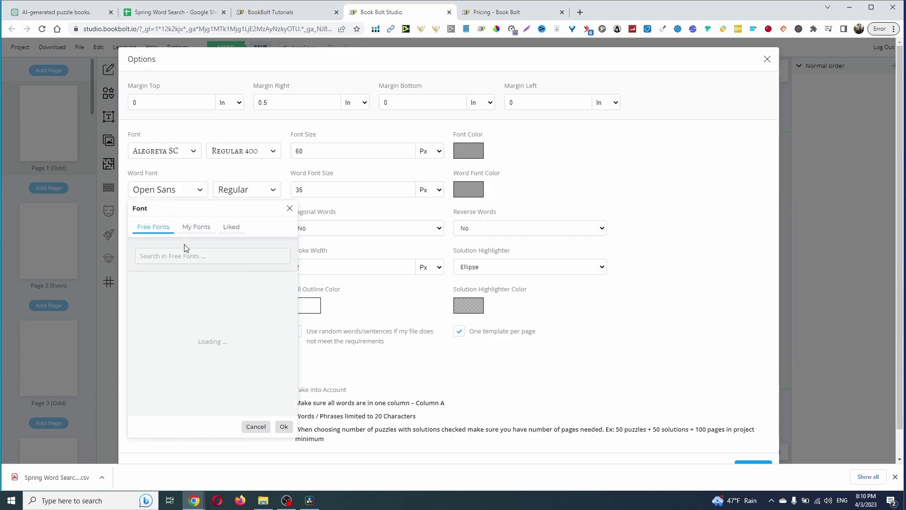
scroll(196, 299, "down", 2)
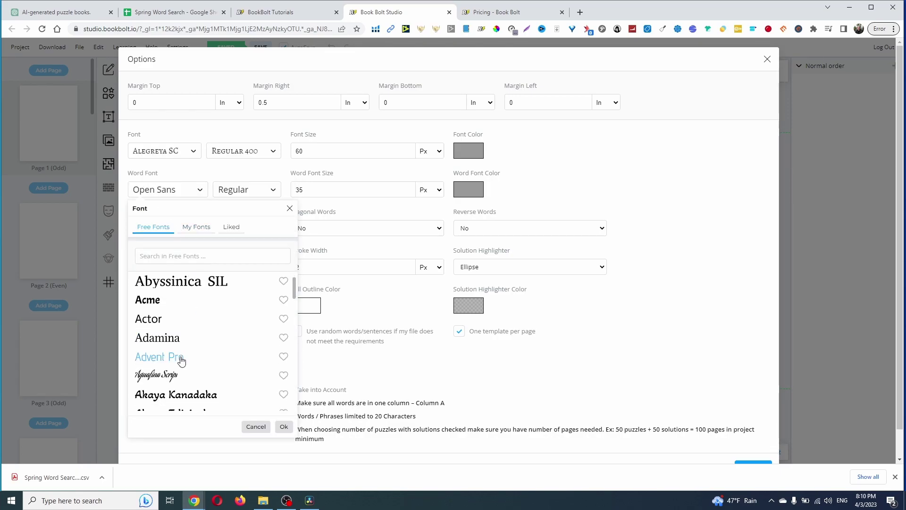
scroll(181, 360, "down", 3)
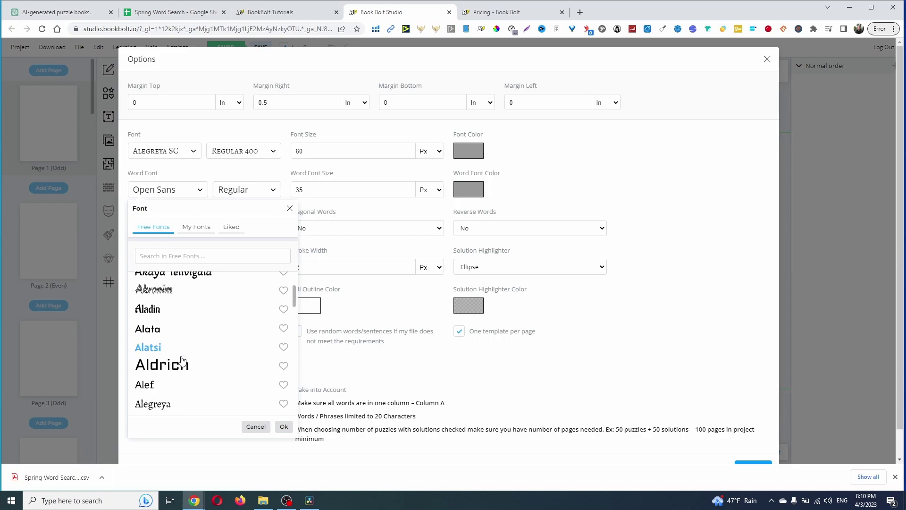
scroll(182, 360, "down", 2)
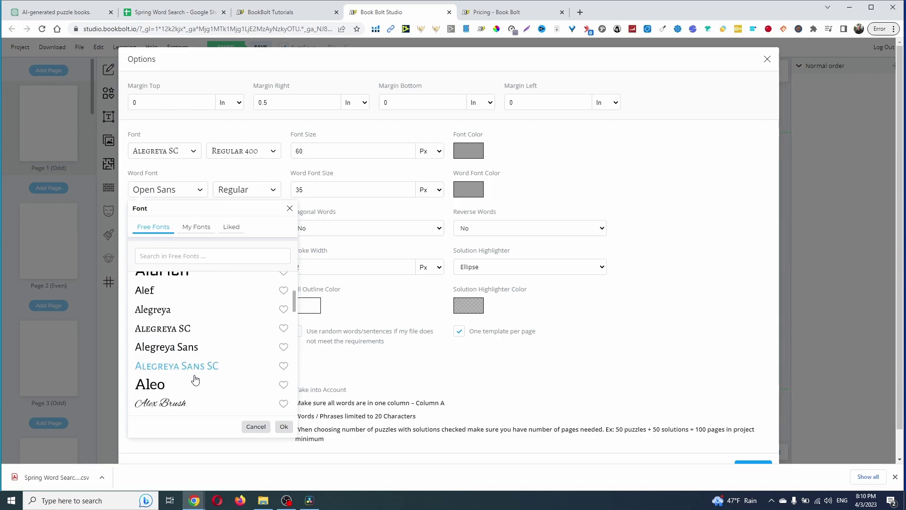
left_click(196, 375)
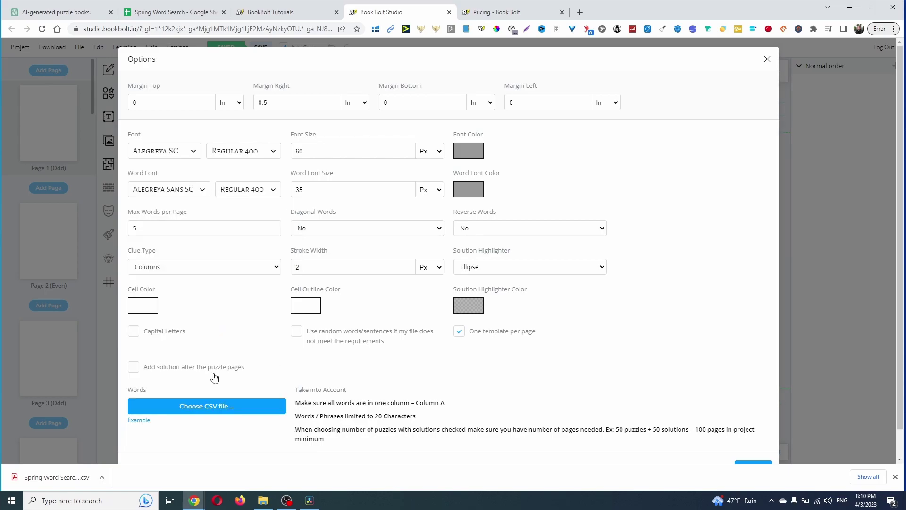
Set both the main font size and the word font size of the word search template to 80 px
left_click(341, 152)
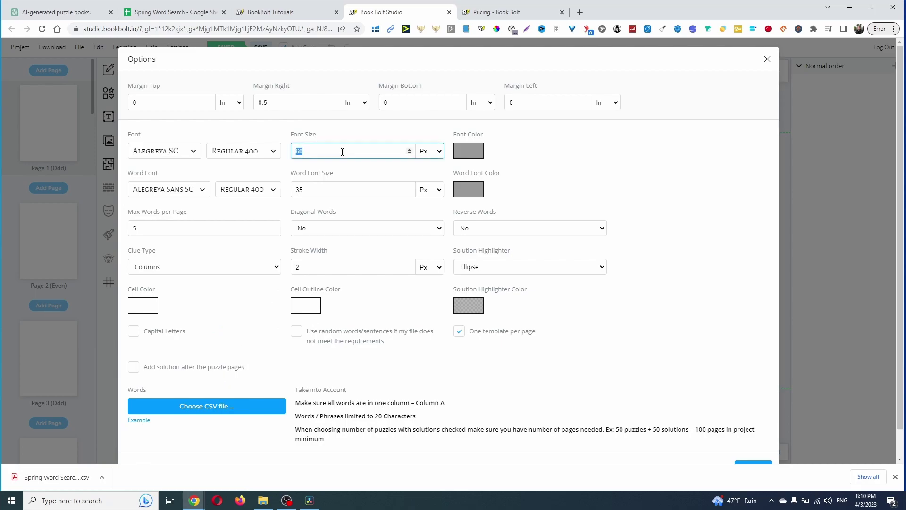
type("80")
left_click(322, 189)
type("8")
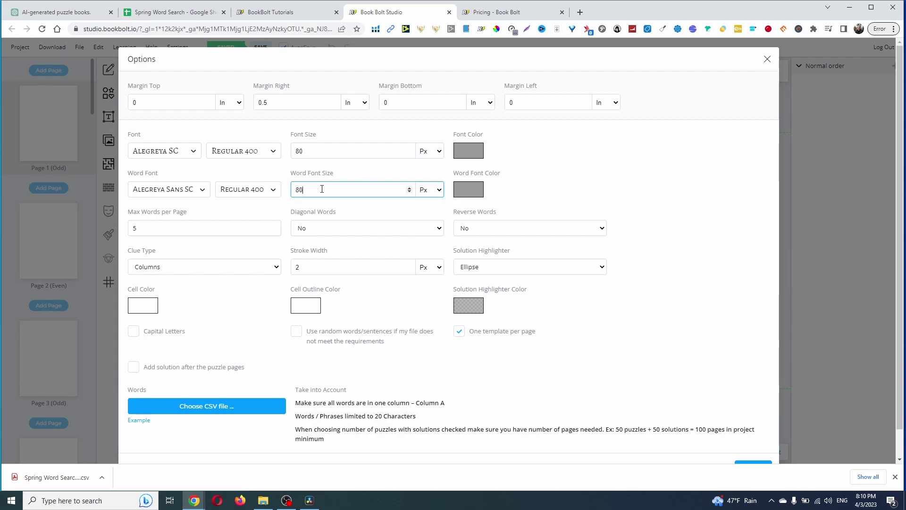
left_click(633, 190)
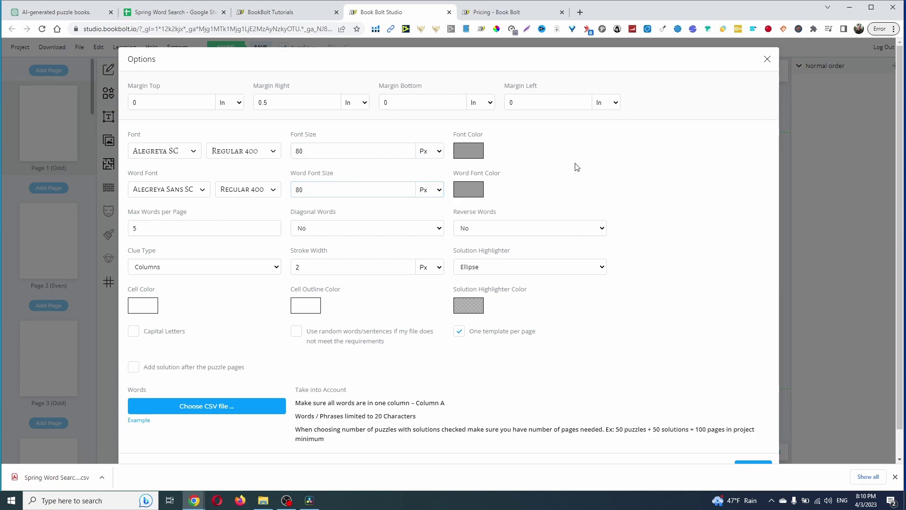
Set the font color and the word font color to black, hex 000000
left_click(465, 152)
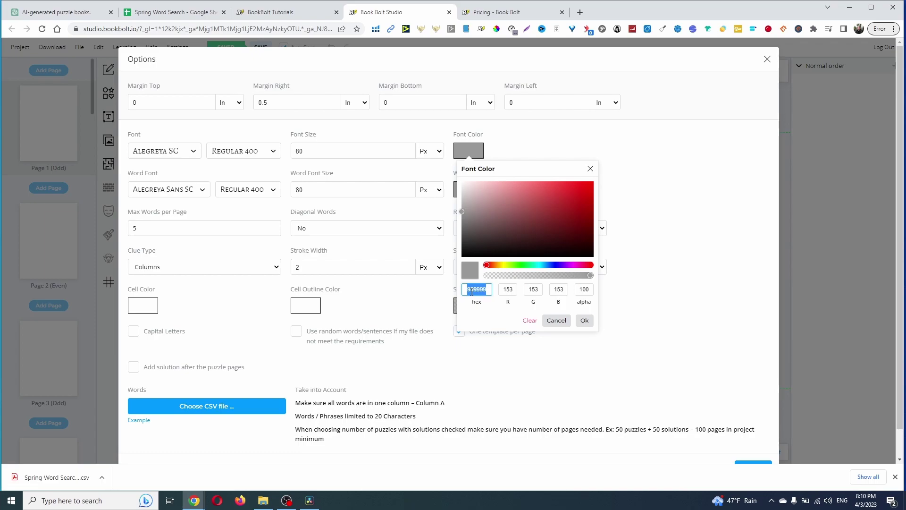
type("000000")
key("Return")
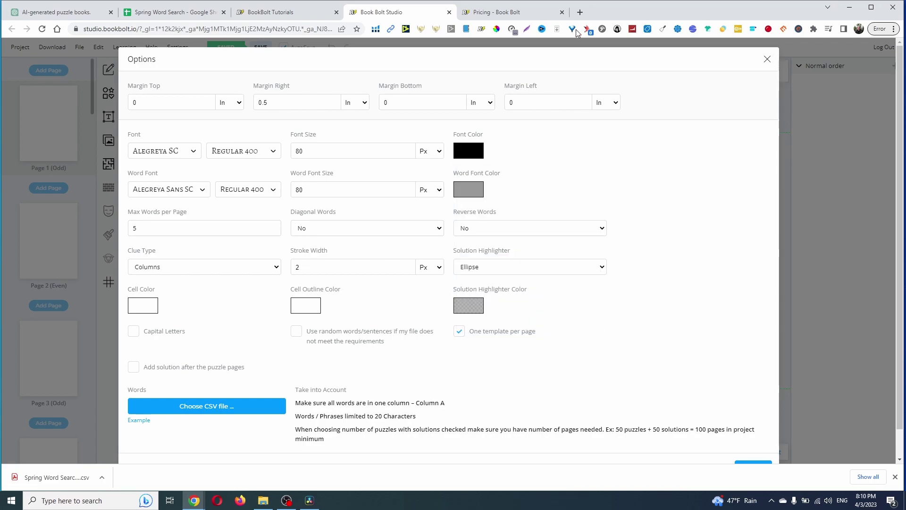
left_click(470, 193)
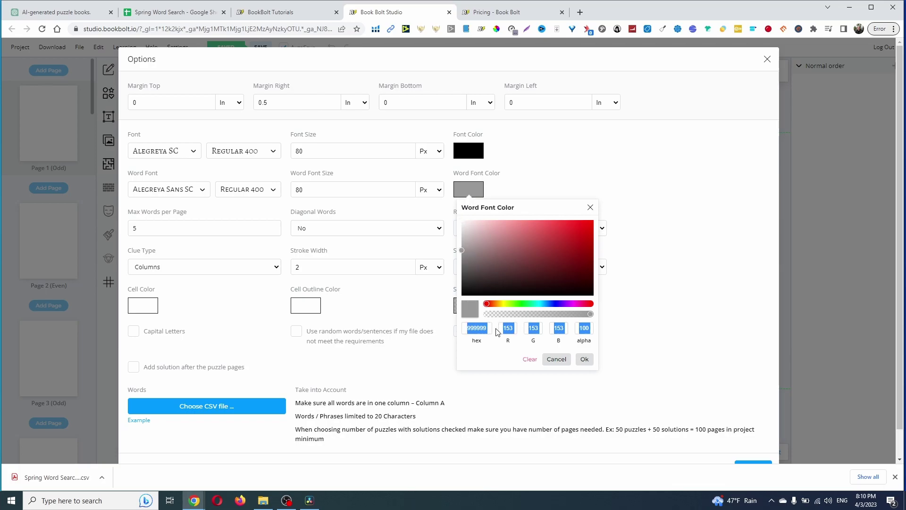
type("000000")
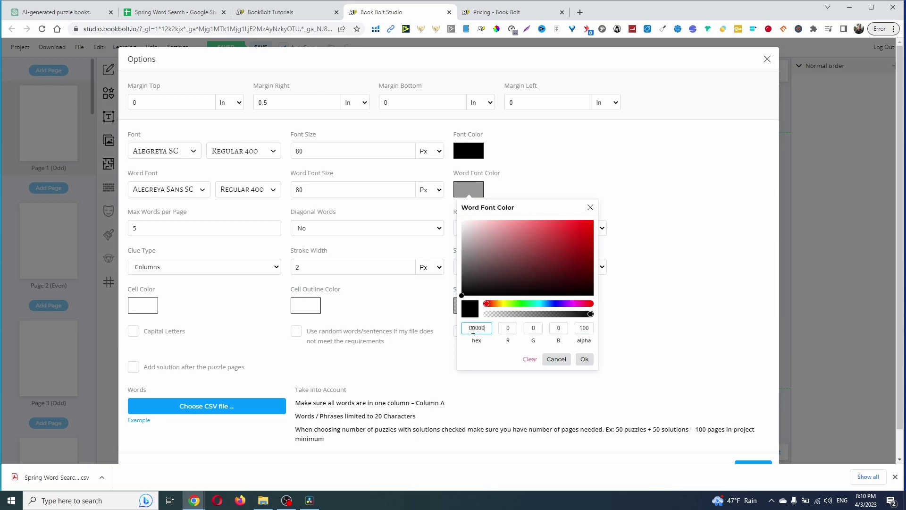
key("Return")
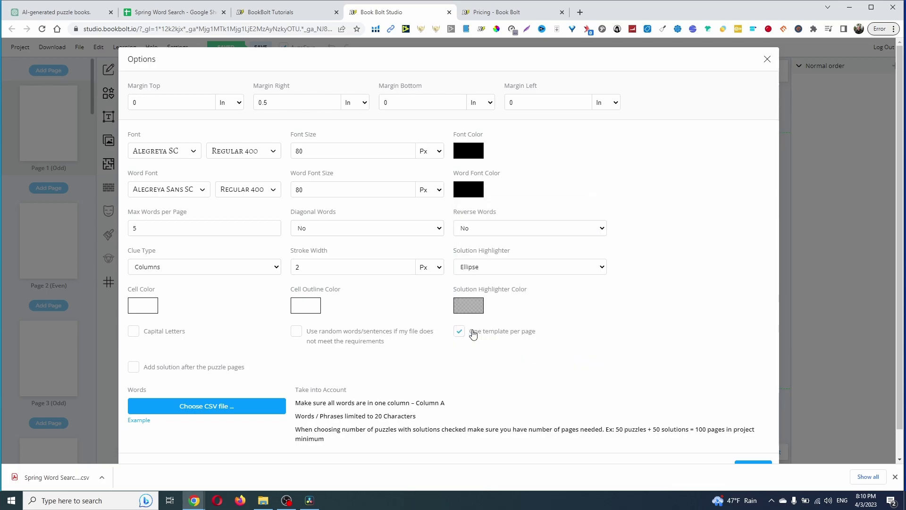
Enable capital letters and solutions after the puzzle pages, and allow a maximum of 10 words per page
left_click(162, 334)
left_click(135, 368)
double_click(176, 228)
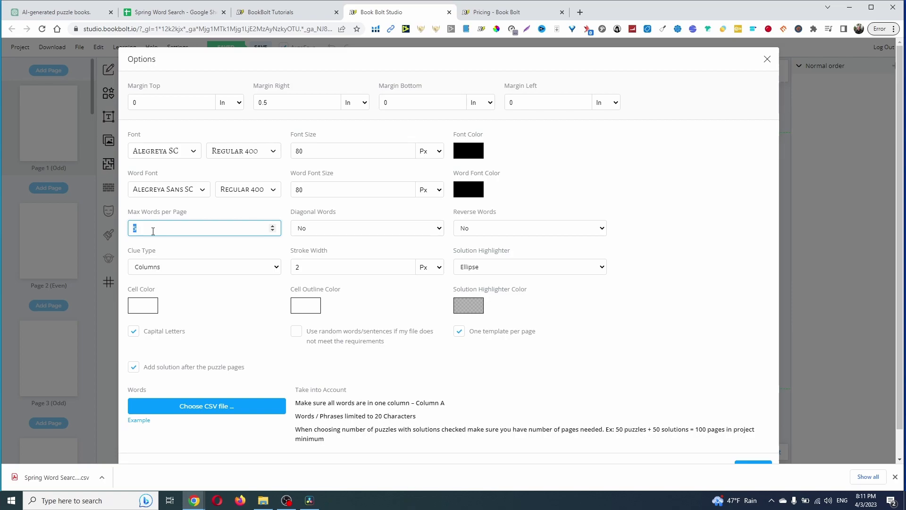
type("10")
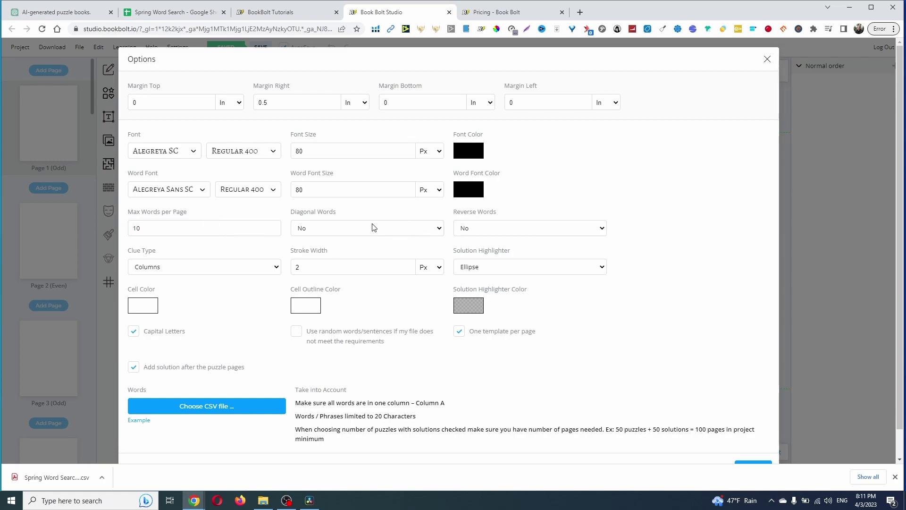
Review the choices for diagonal words, reverse words, clue type and solution highlighter, keeping No, No, Columns and Ellipse
left_click(373, 228)
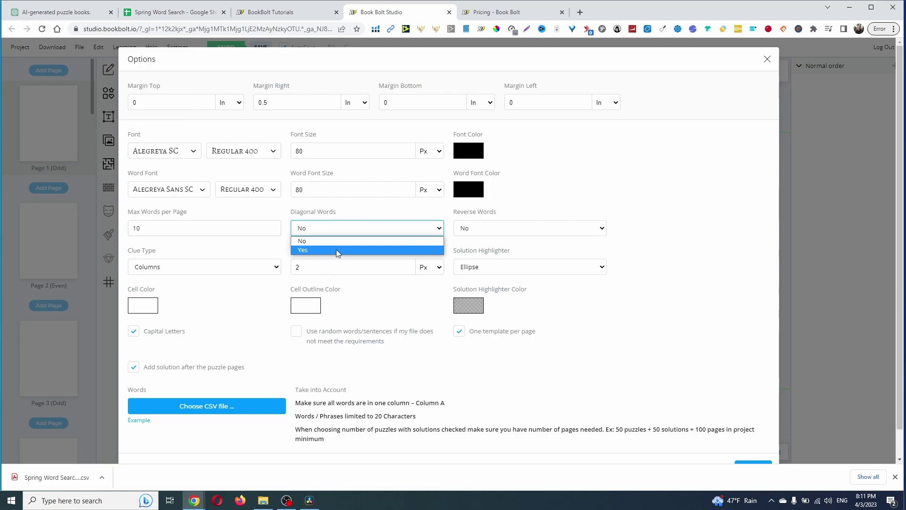
left_click(347, 231)
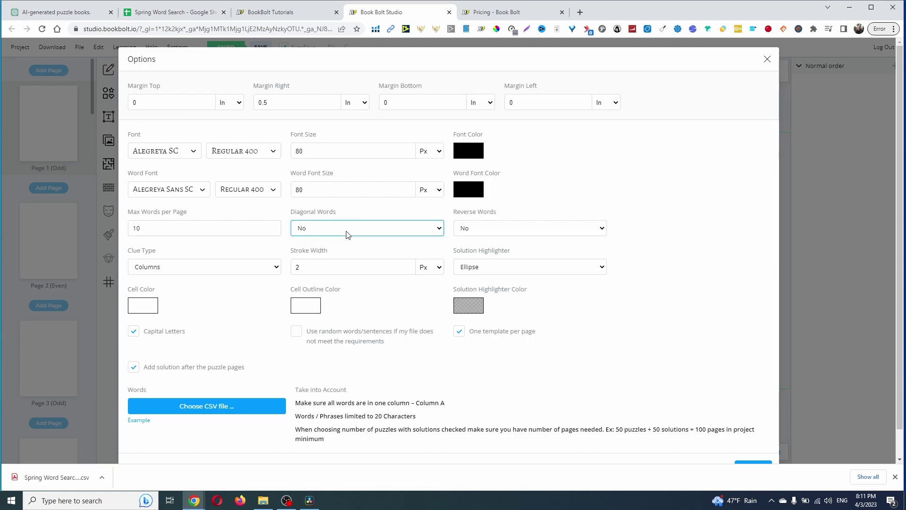
left_click(529, 230)
left_click(188, 265)
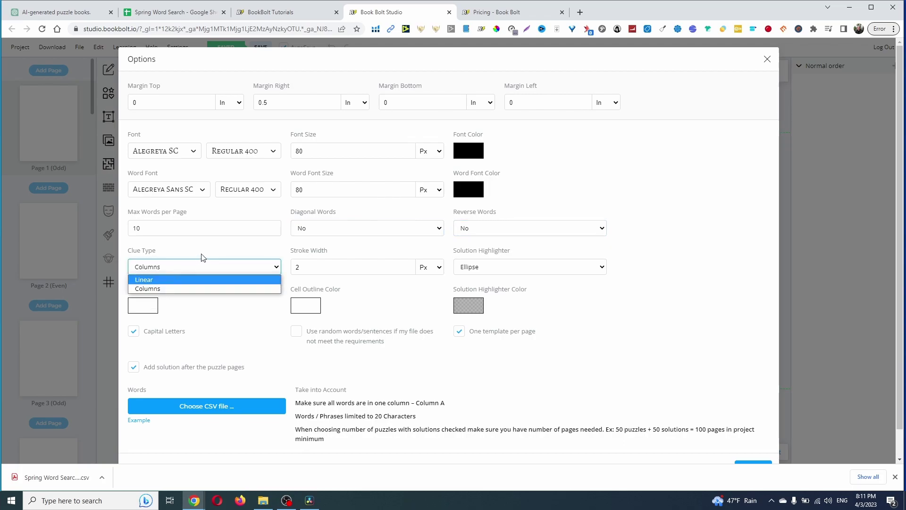
left_click(203, 287)
left_click(313, 255)
left_click(506, 266)
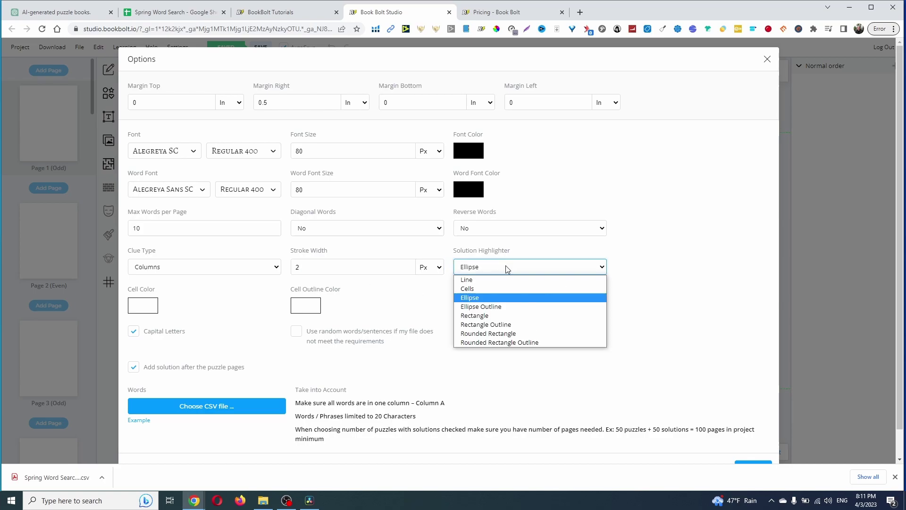
left_click(711, 275)
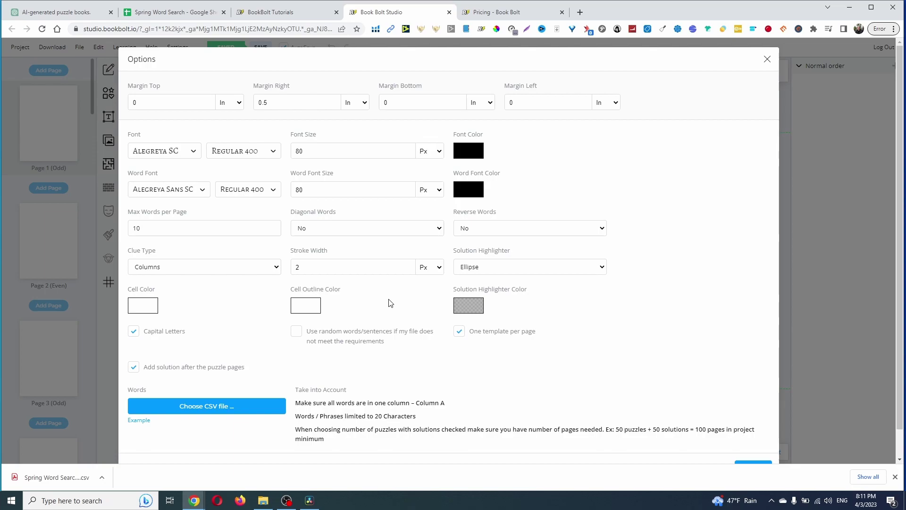
Load Spring Word Search - Spring Word Search.csv as the puzzle's word list
scroll(494, 332, "down", 1)
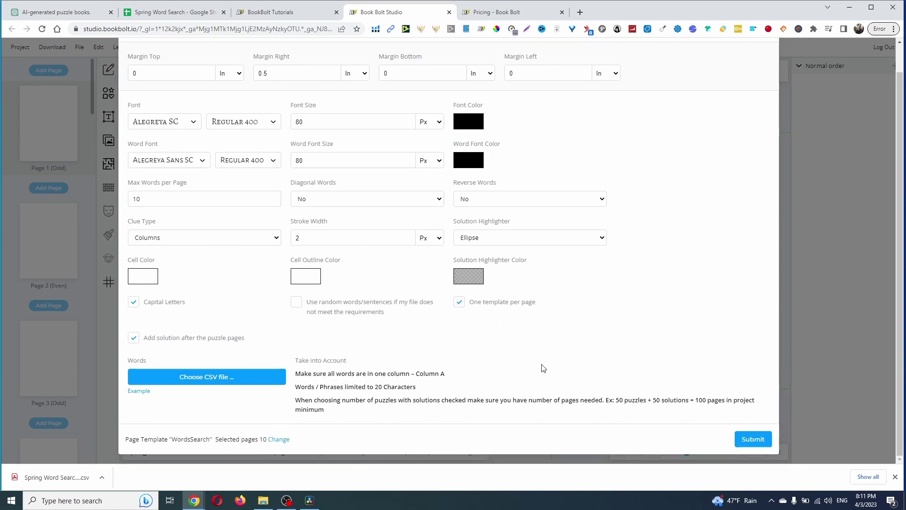
left_click(234, 380)
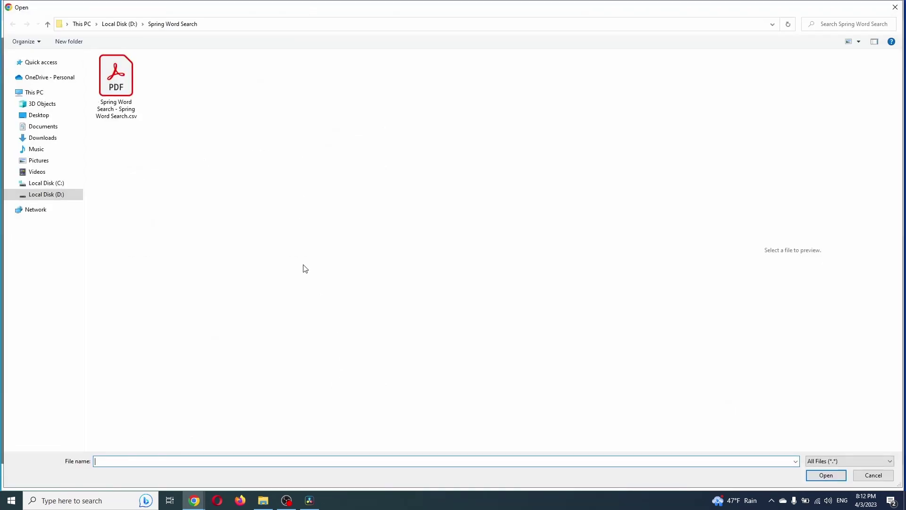
left_click(113, 93)
double_click(113, 93)
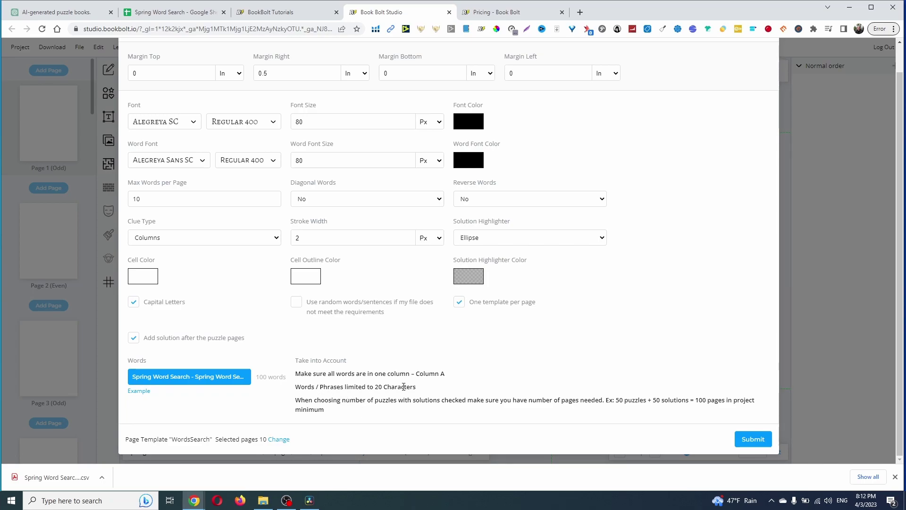
Switch to the Spring Word Search spreadsheet in Google Sheets and widen column A to fit phrases such as Cherry Blossom
left_click(145, 13)
left_click(164, 235)
scroll(125, 244, "down", 2)
scroll(125, 244, "up", 2)
scroll(121, 238, "down", 3)
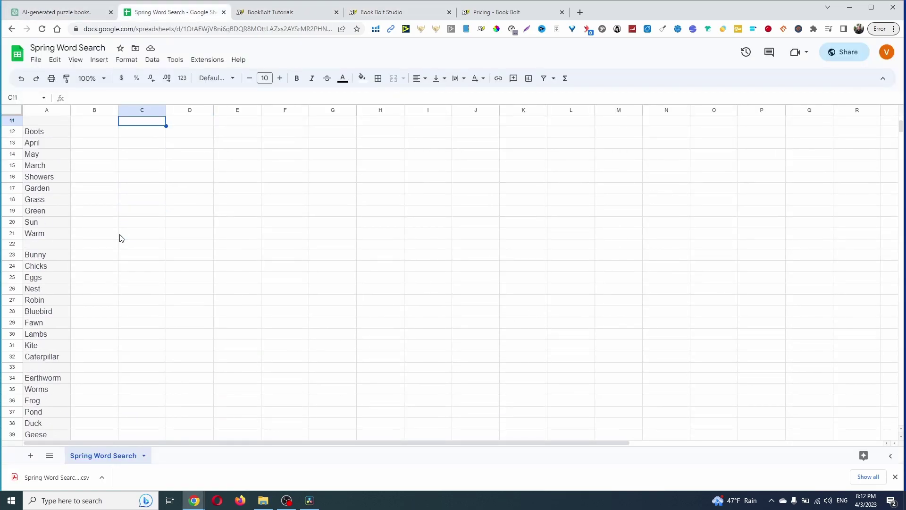
scroll(120, 238, "down", 2)
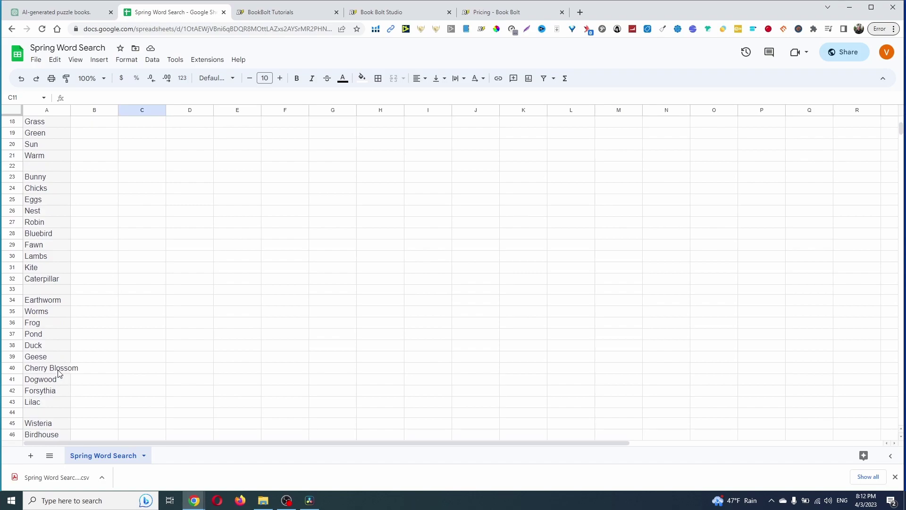
scroll(128, 372, "down", 1)
scroll(112, 370, "down", 4)
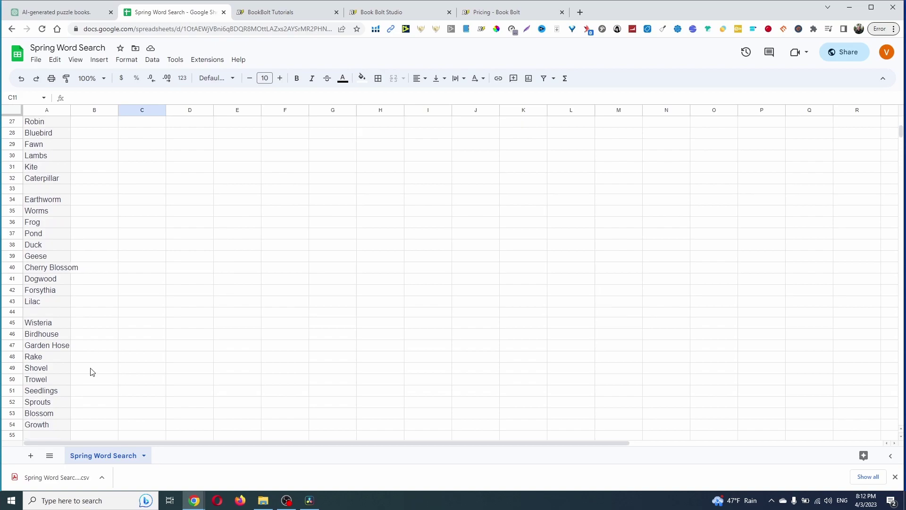
scroll(94, 363, "up", 2)
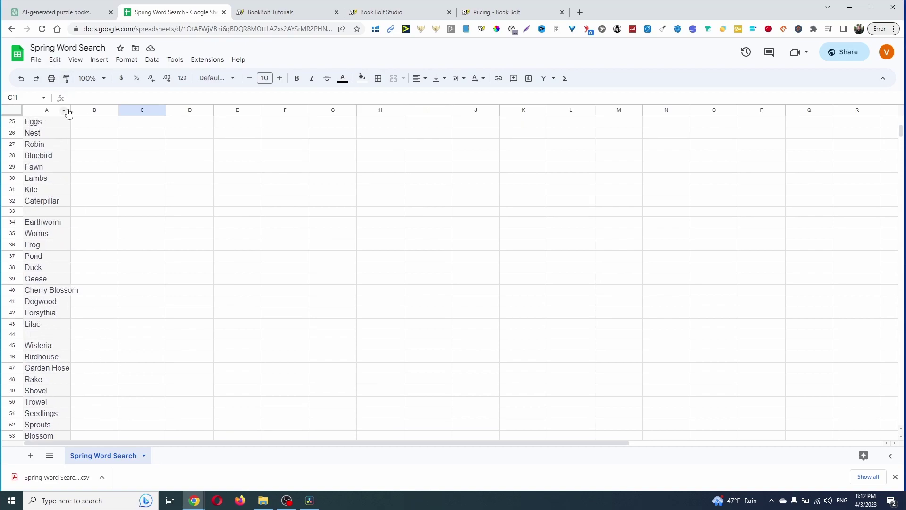
left_click_drag(71, 110, 80, 110)
Shorten the phrase "Cherry Blossom Festival" in cell A105 to "Blossom Festival"
scroll(137, 202, "down", 10)
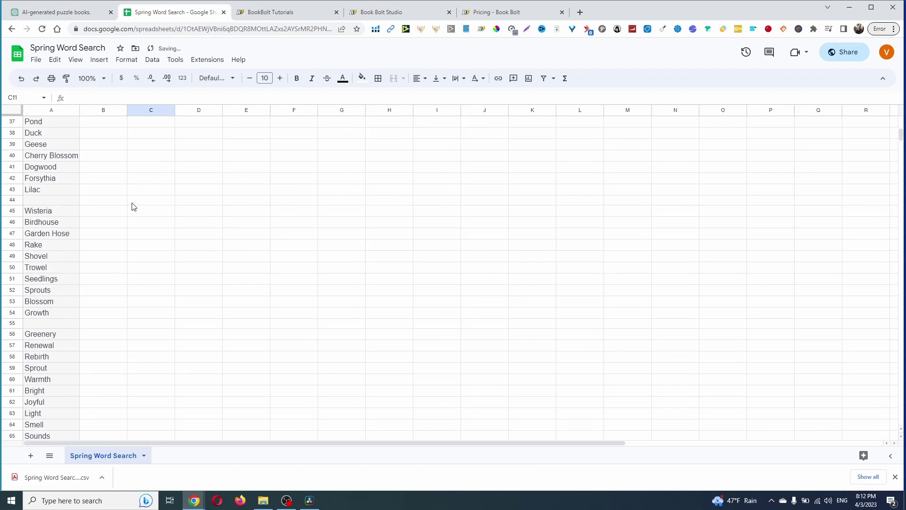
scroll(132, 206, "down", 8)
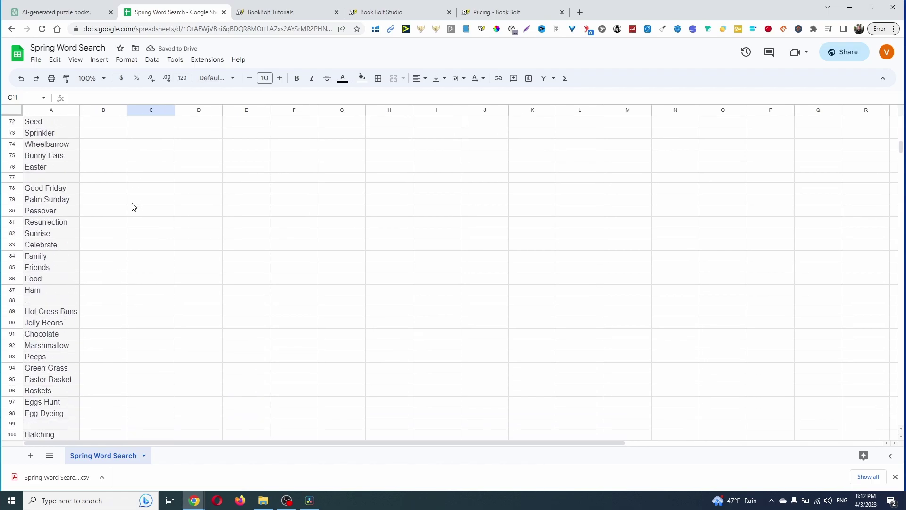
scroll(132, 207, "down", 2)
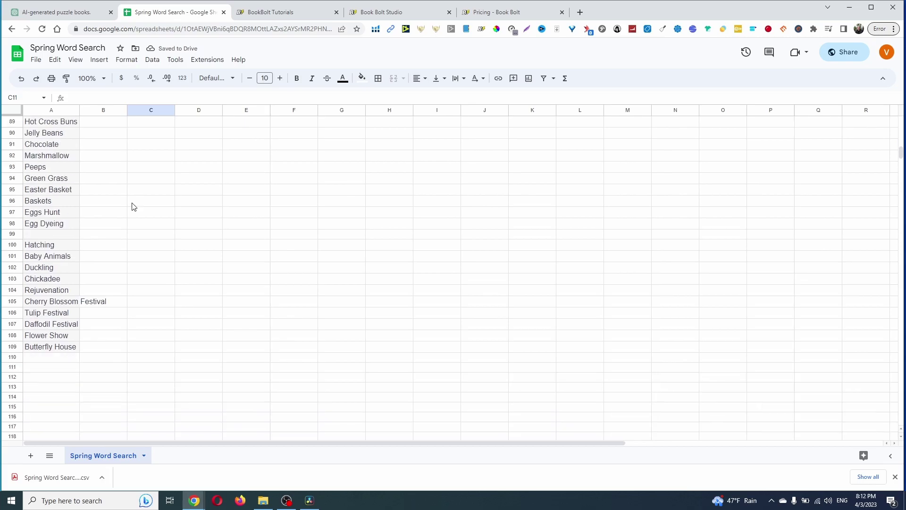
left_click(36, 303)
double_click(37, 302)
double_click(37, 302)
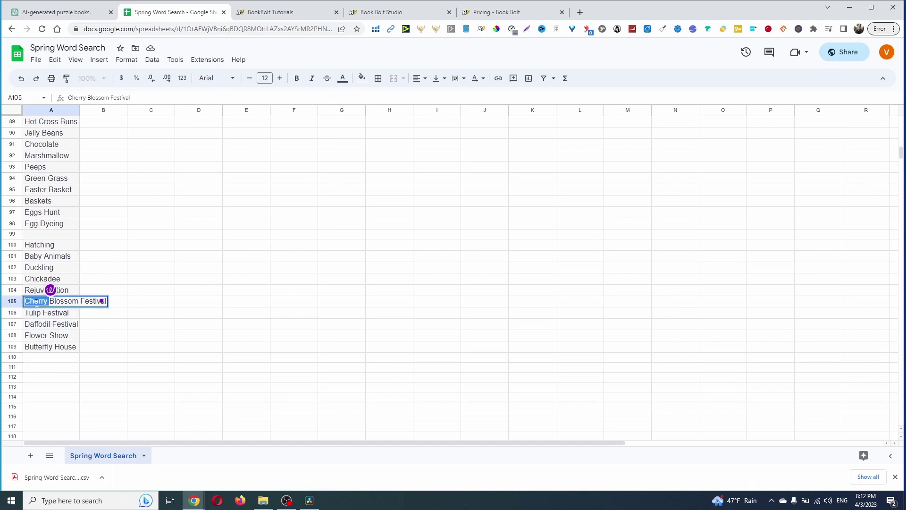
key("BackSpace")
left_click(198, 315)
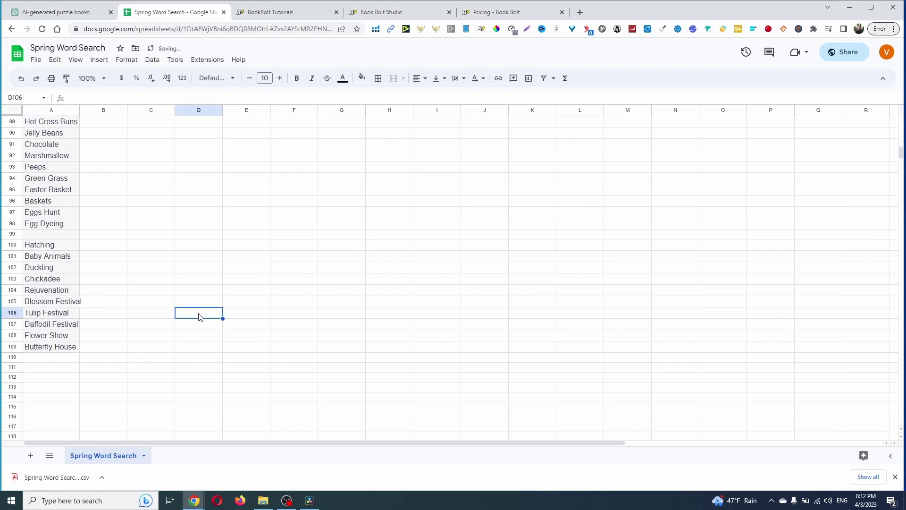
Search the sheet for "Blossom Festival" to check for duplicates, and close the search
left_click(44, 306)
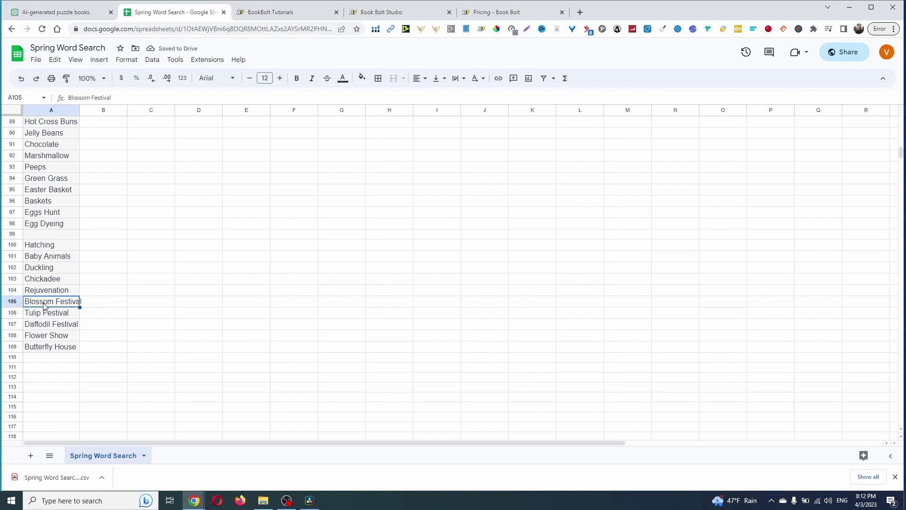
triple_click(42, 302)
key("ctrl+c")
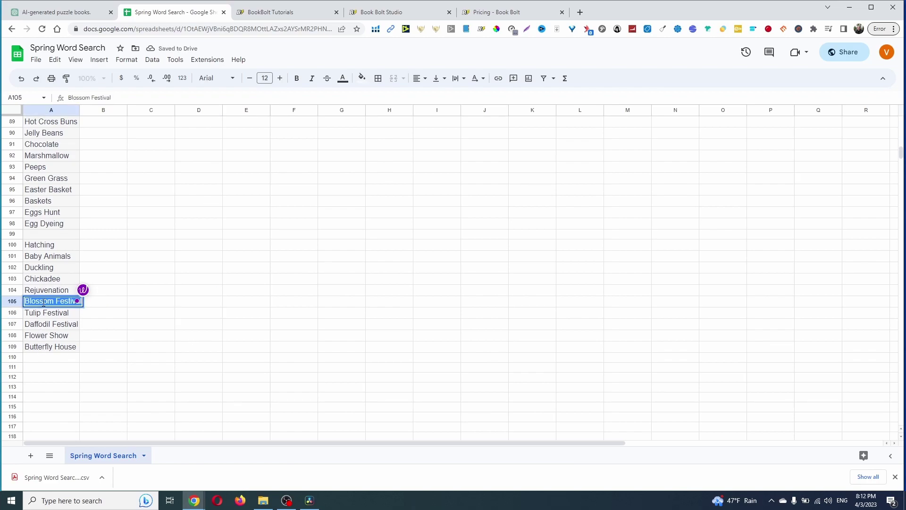
left_click(244, 291)
key("ctrl+f")
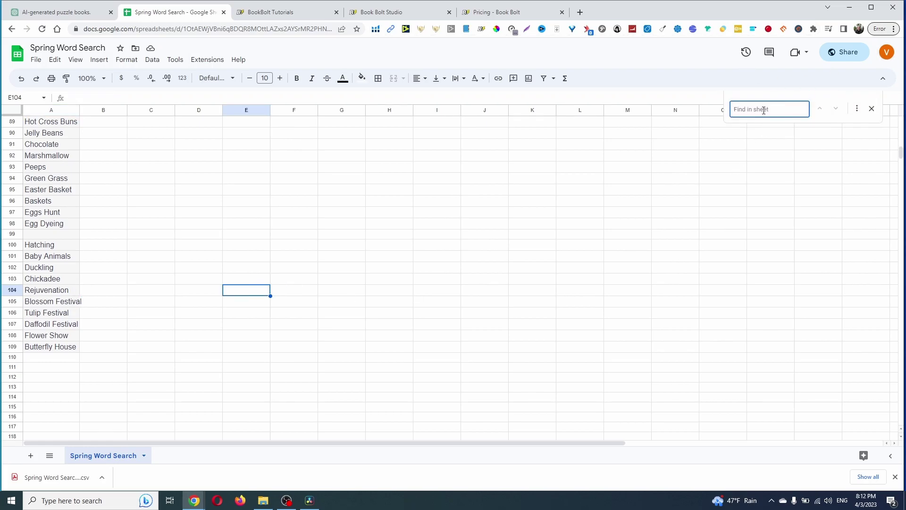
key("ctrl+v")
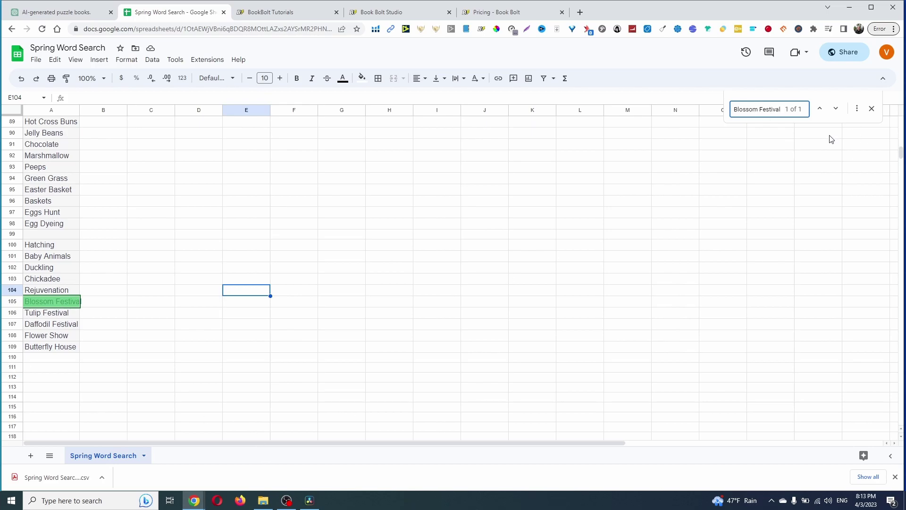
left_click(802, 112)
left_click(795, 112)
left_click_drag(152, 377, 152, 367)
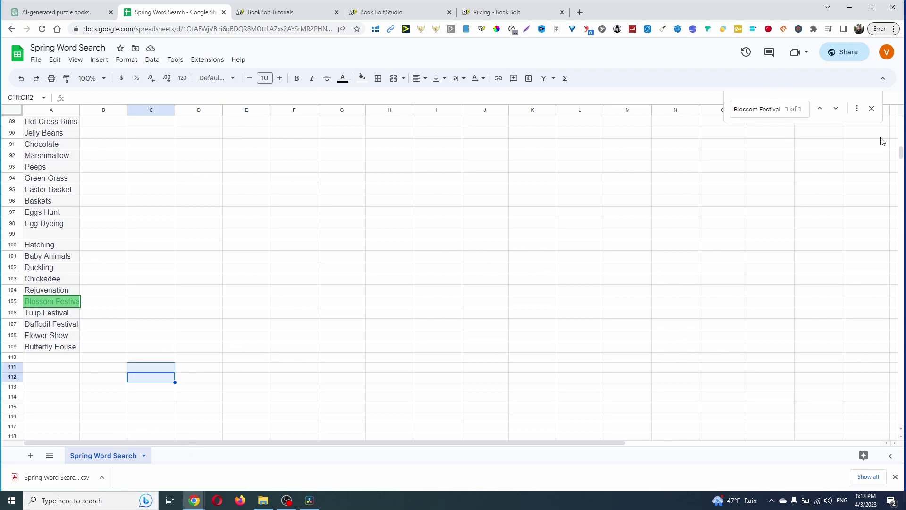
left_click(872, 108)
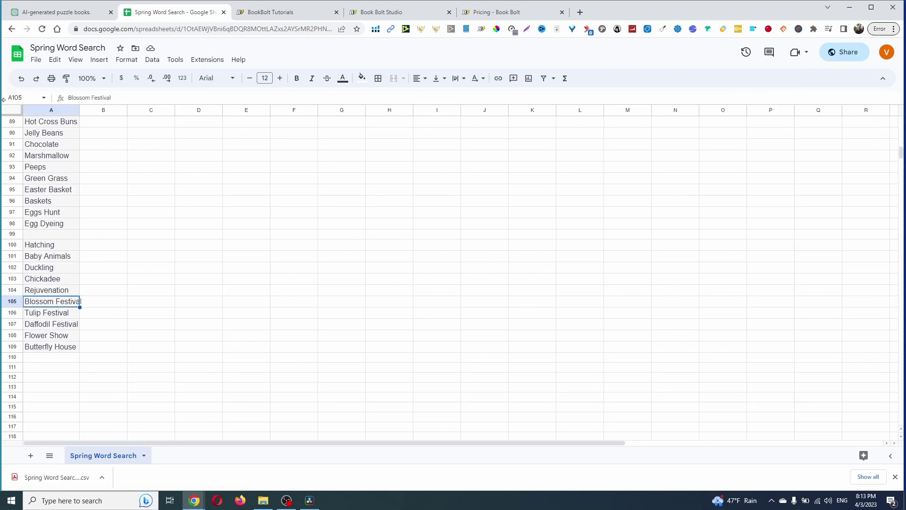
Show the downloaded CSV in File Explorer, delete it from the Spring Word Search folder on drive D, and close the folder
right_click(56, 481)
left_click(78, 457)
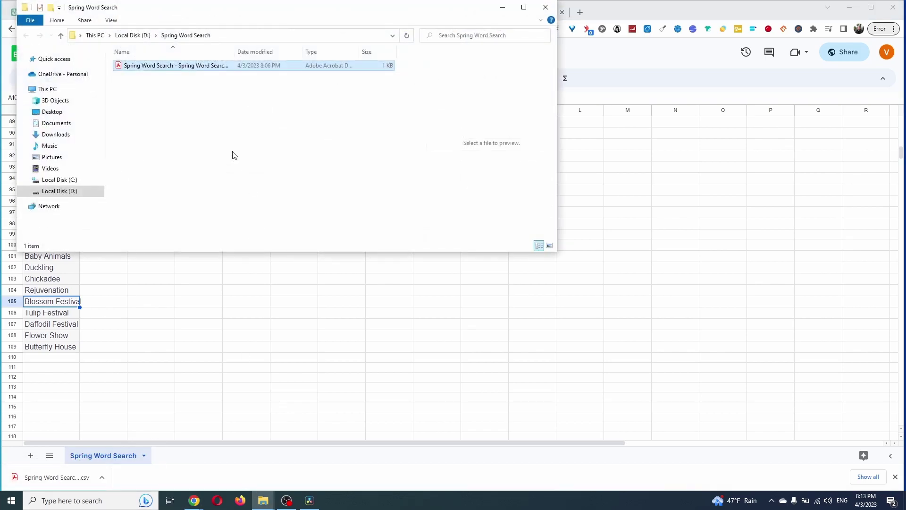
left_click(158, 66)
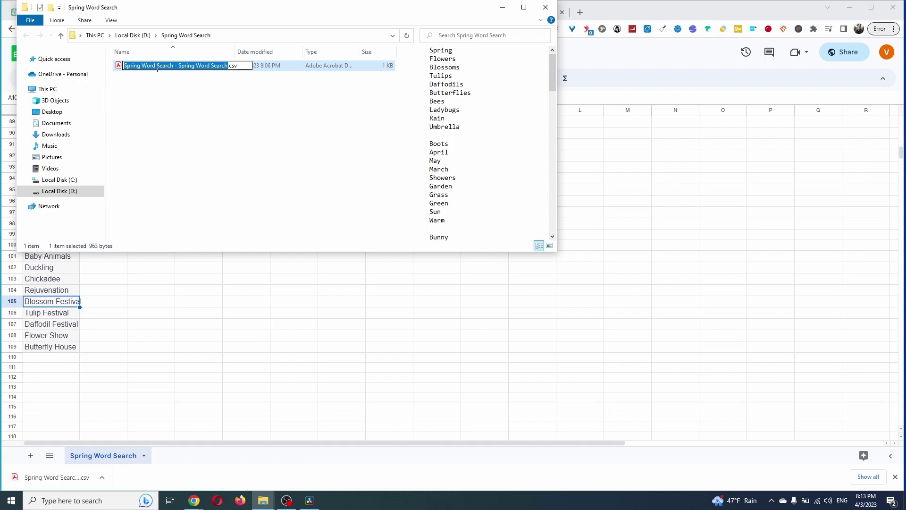
key("BackSpace")
left_click(113, 96)
left_click(135, 68)
key("Delete")
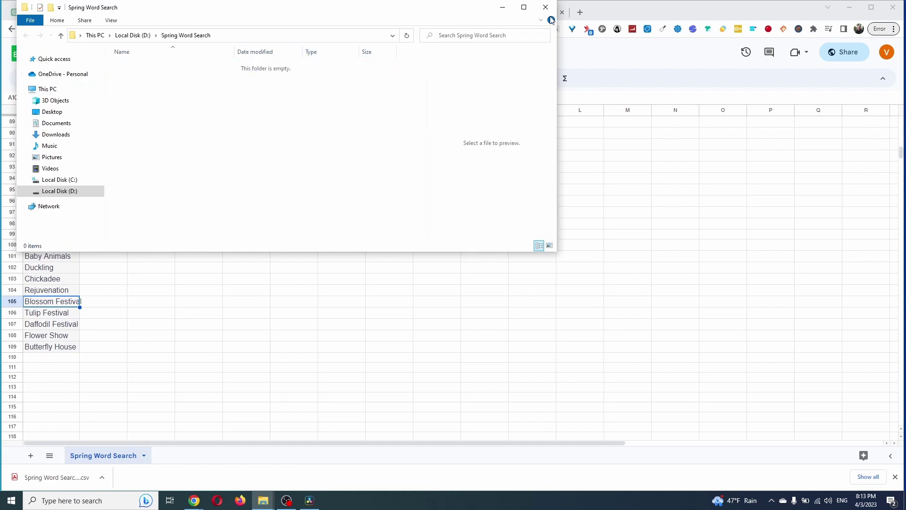
left_click(542, 11)
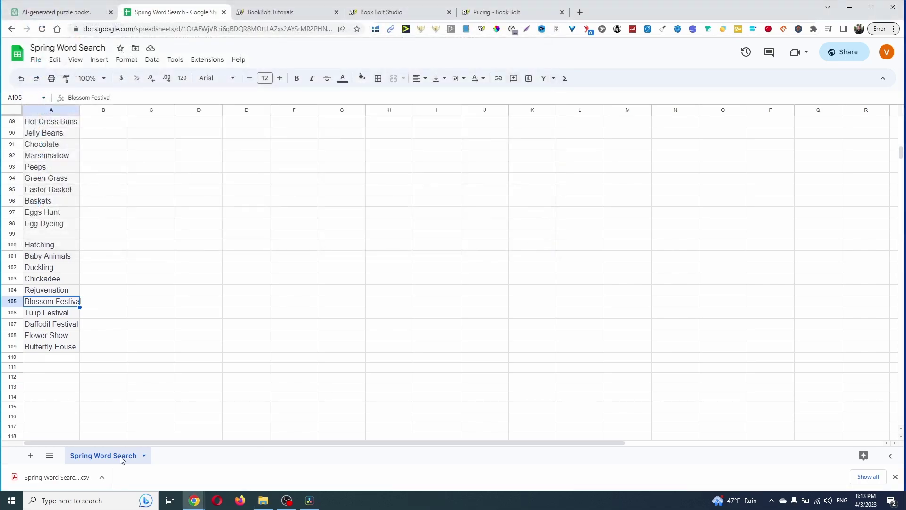
Export the corrected sheet as comma-separated values and save it as Spring Word Search - Spring Word Search.csv in the Spring Word Search folder
left_click(36, 60)
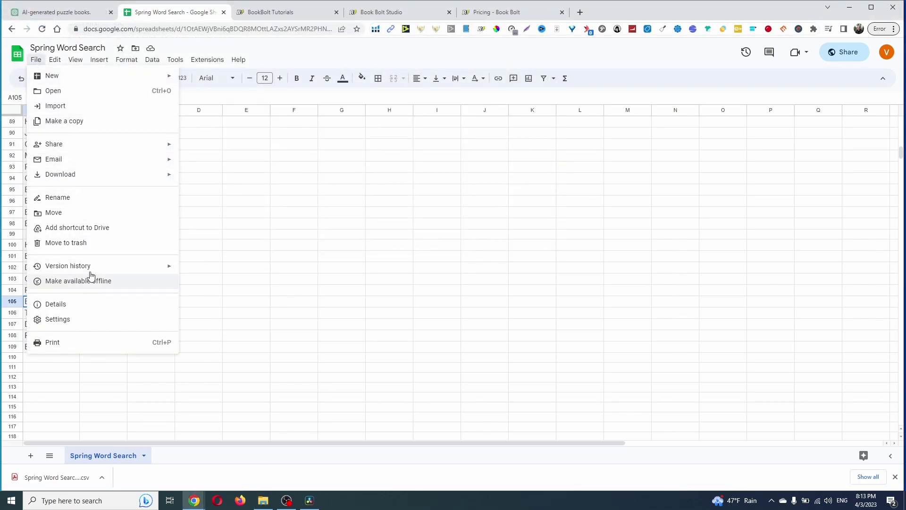
mouse_move(109, 175)
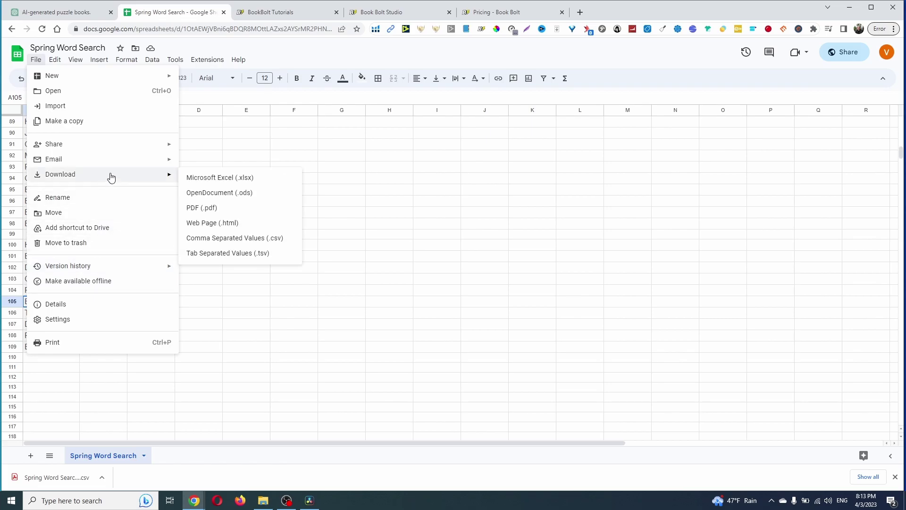
left_click(244, 240)
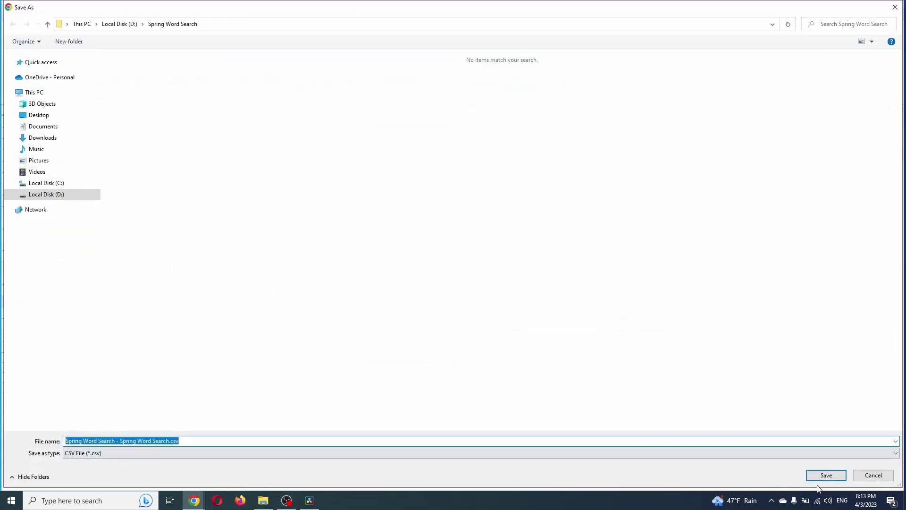
left_click(833, 477)
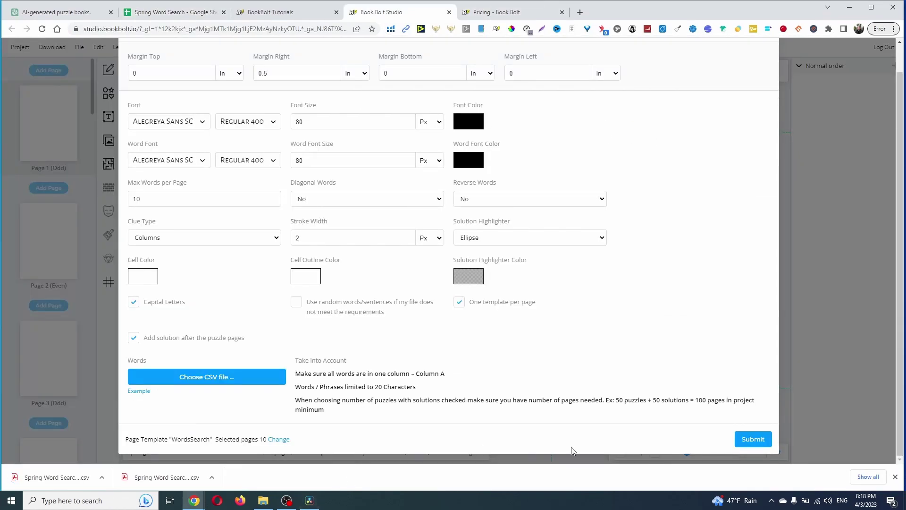
In Book Bolt Studio, load the re-exported Spring Word Search CSV as the puzzle's word list and generate the puzzle pages
left_click(192, 377)
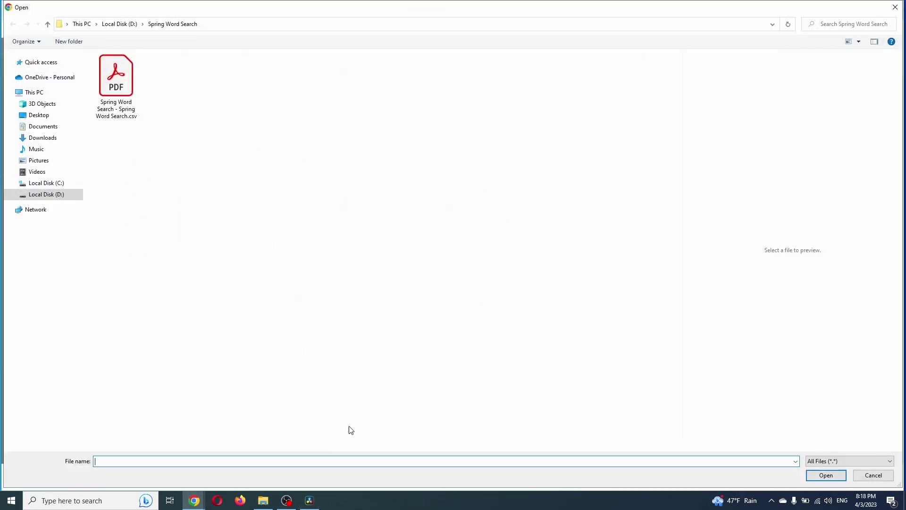
double_click(128, 83)
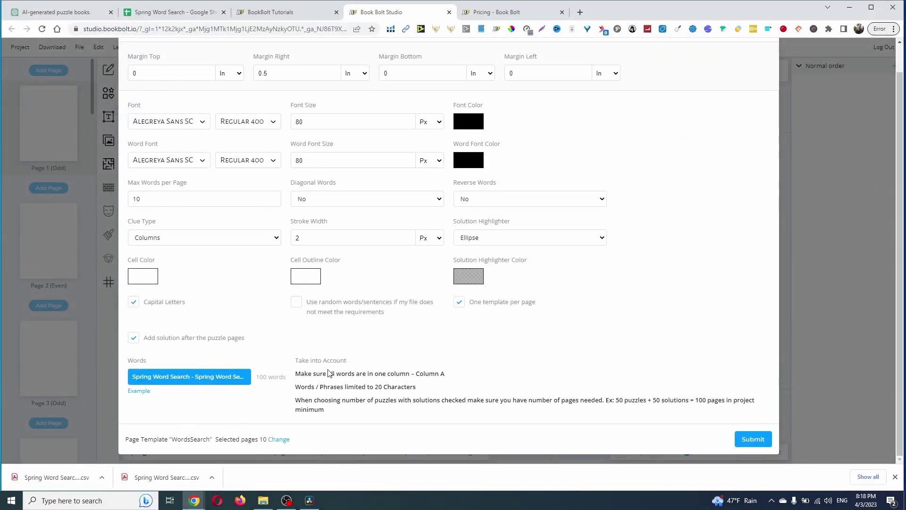
left_click(750, 439)
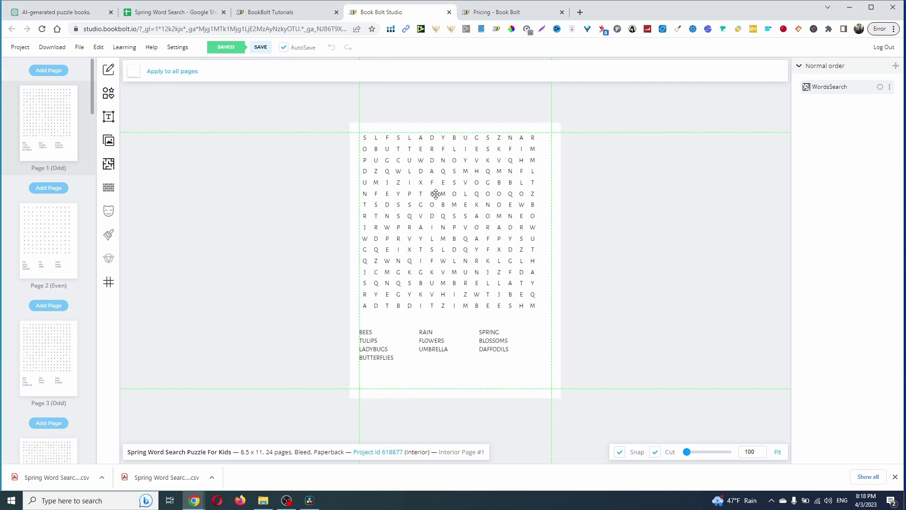
View the generated puzzles on pages 1 and 2 and compare their words with the word groups in the Google Sheets list
left_click(45, 240)
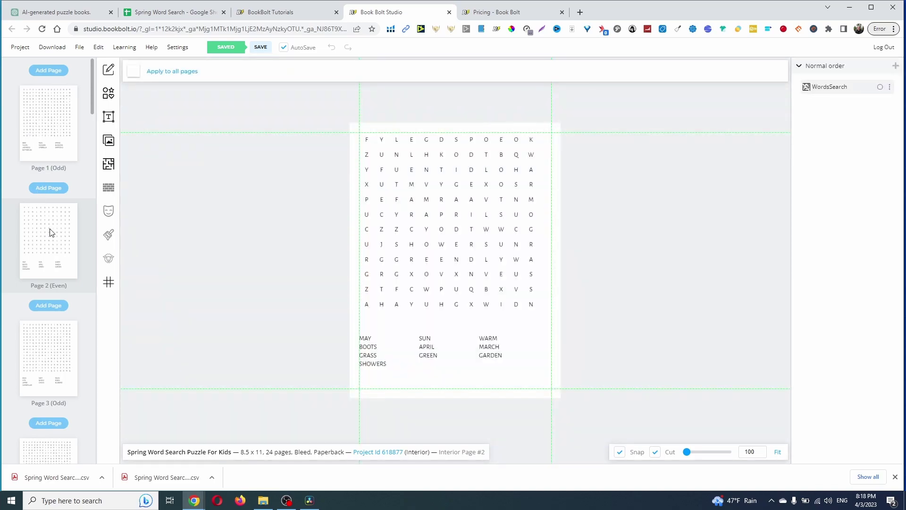
left_click(51, 126)
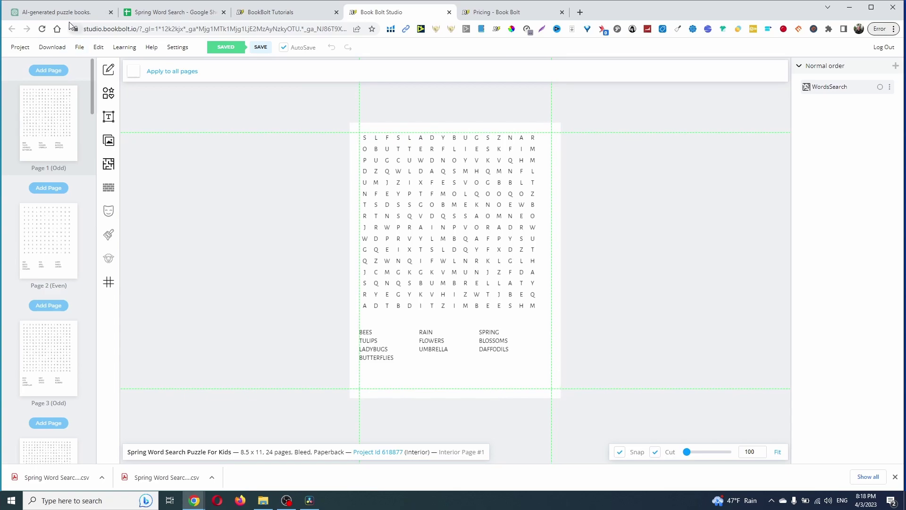
left_click(166, 14)
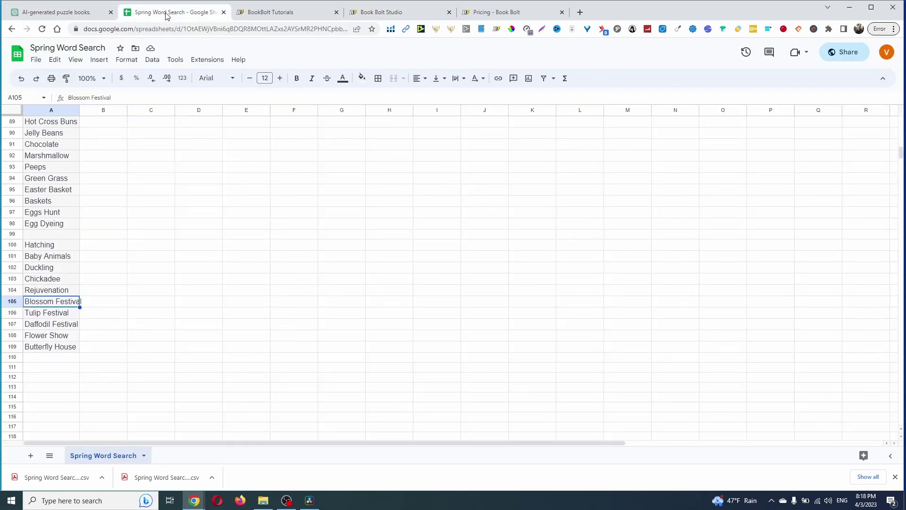
scroll(172, 260, "up", 15)
scroll(245, 258, "up", 9)
left_click(233, 238)
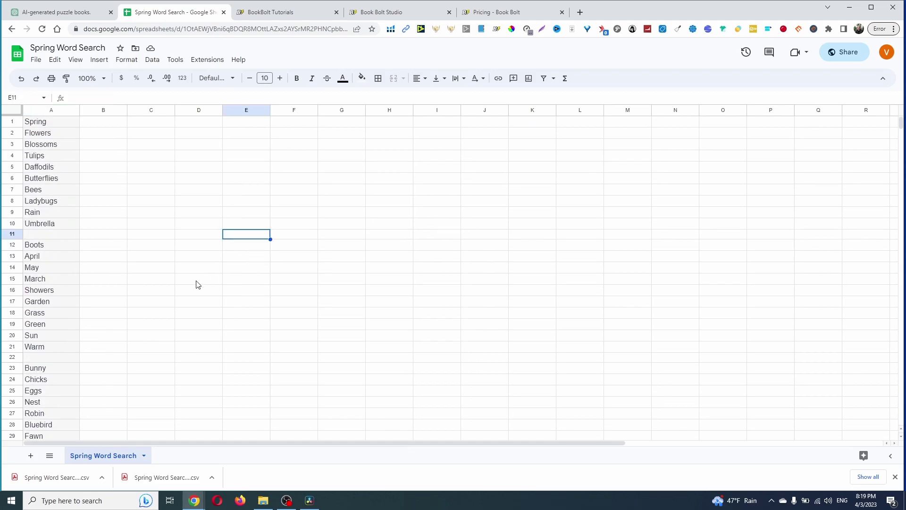
left_click(166, 213)
left_click(55, 190)
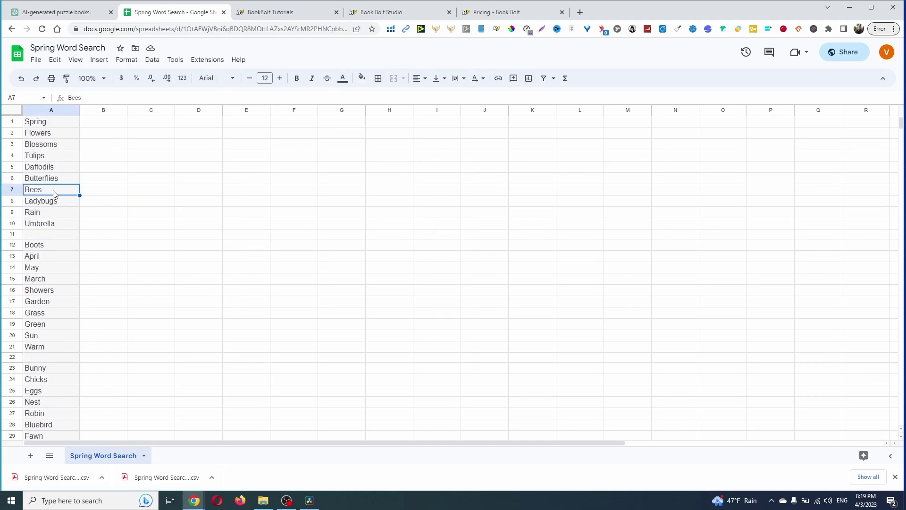
left_click(32, 212)
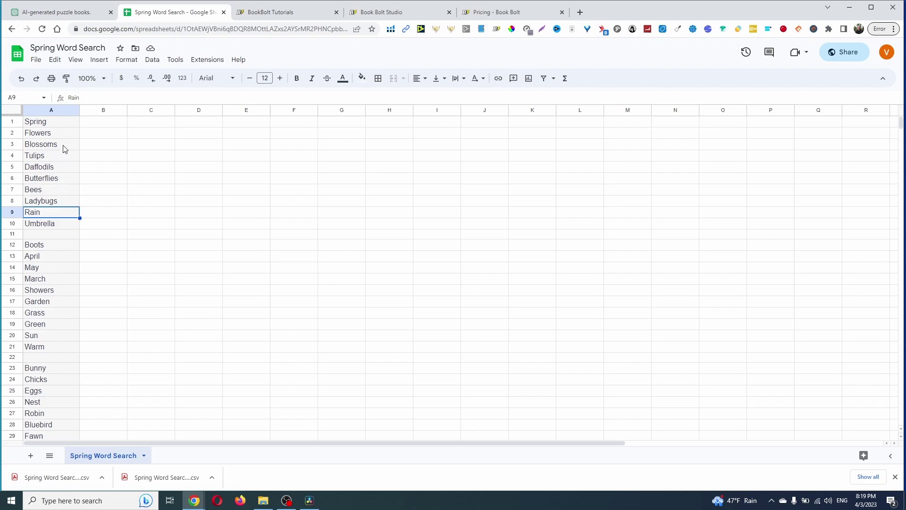
left_click(57, 122)
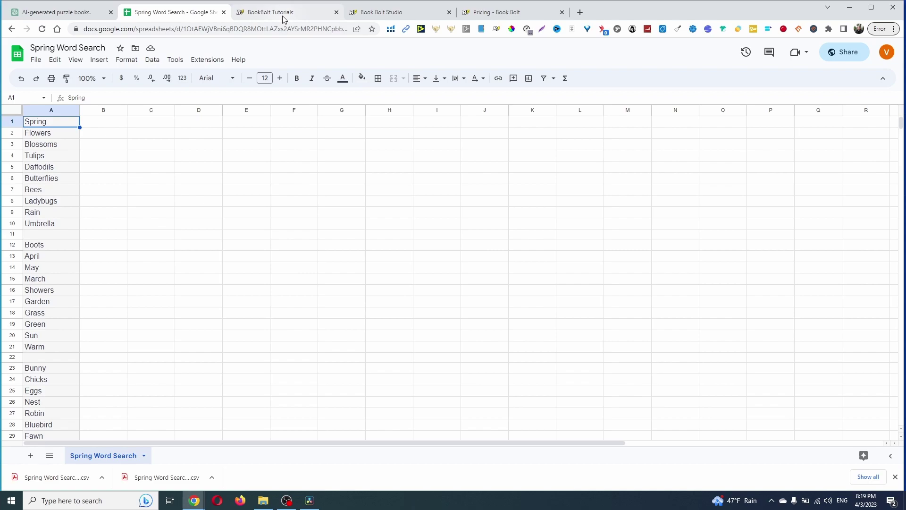
Return to Book Bolt Studio and review the remaining puzzle and solution pages, opening page 8 and the solution on page 11
left_click(381, 11)
scroll(43, 330, "down", 10)
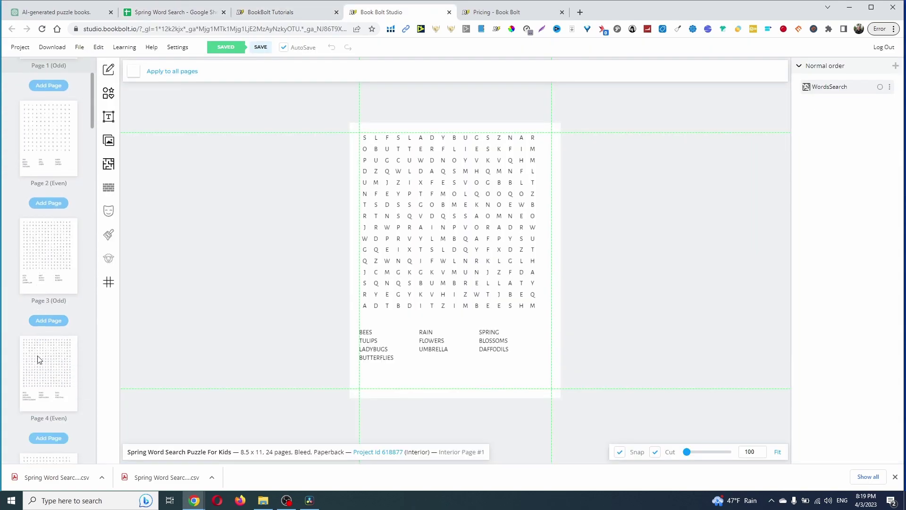
left_click(47, 321)
left_click(57, 414)
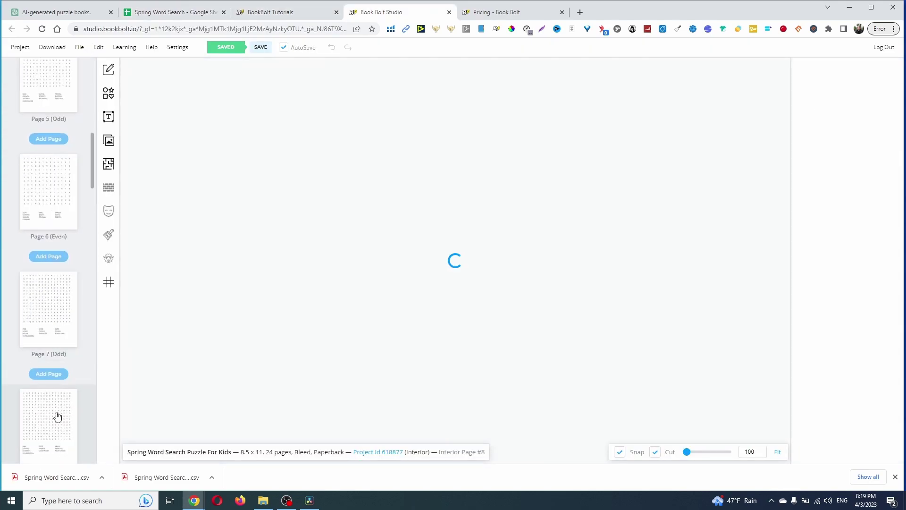
scroll(56, 414, "down", 10)
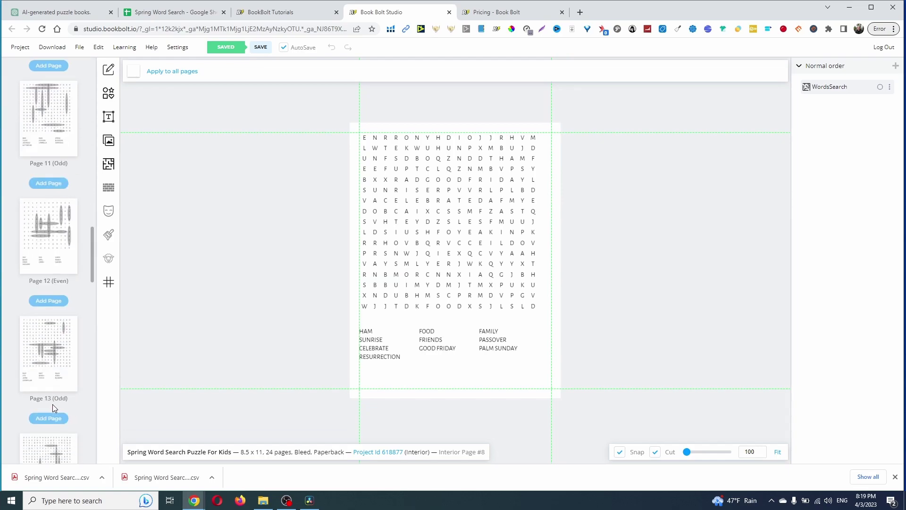
left_click(40, 219)
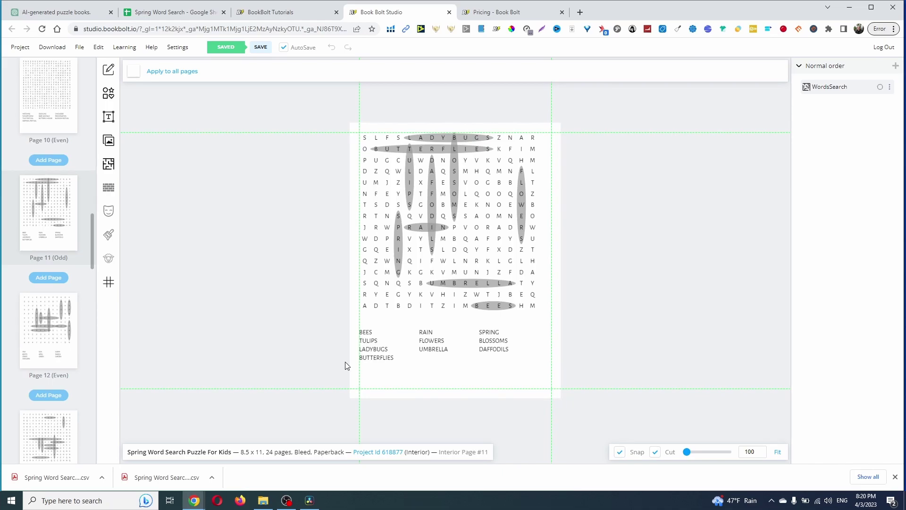
scroll(21, 283, "down", 15)
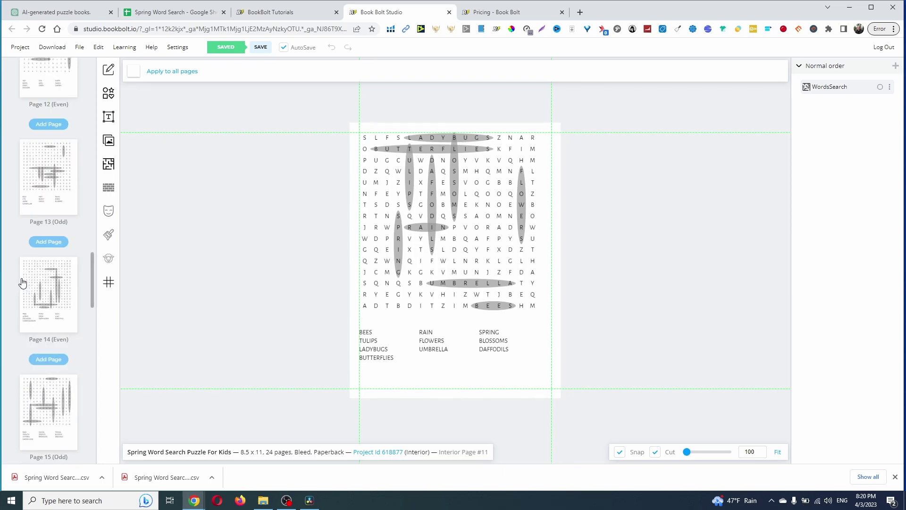
scroll(21, 283, "up", 2)
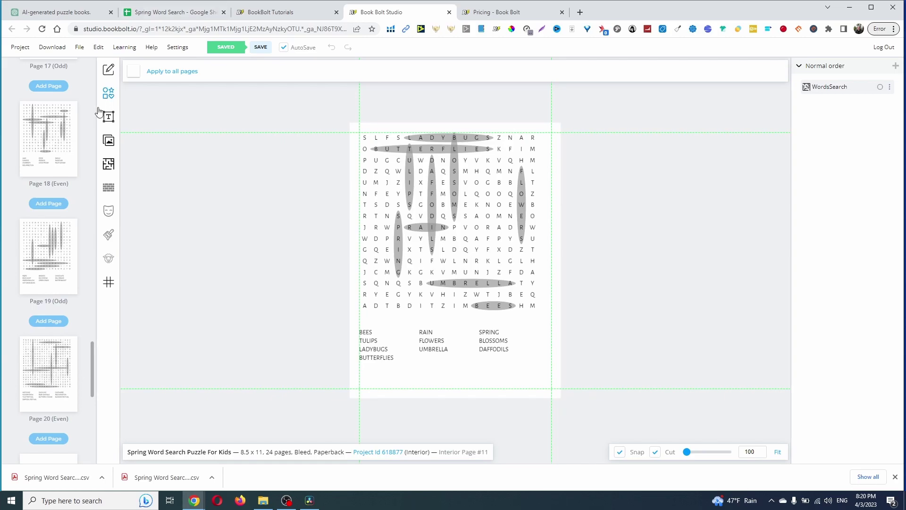
Request a download of the current project as a CMYK PDF for printed books
left_click(52, 49)
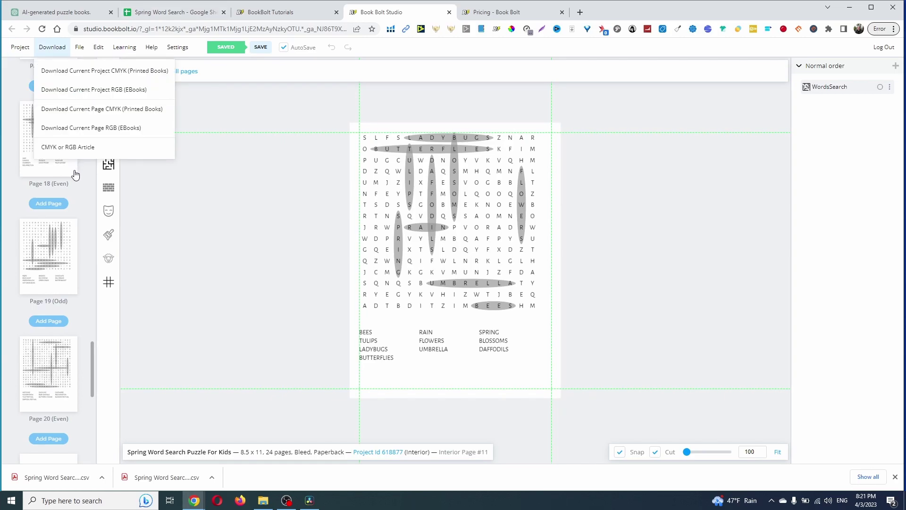
left_click(132, 71)
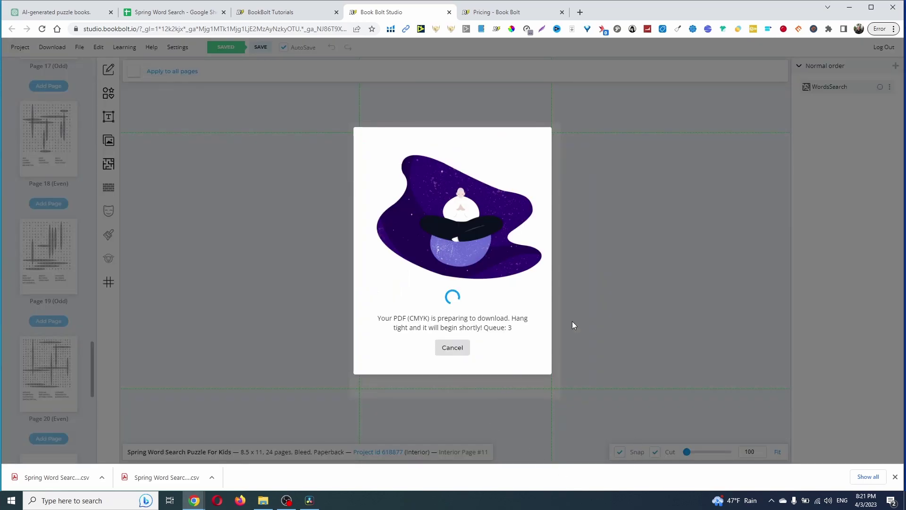